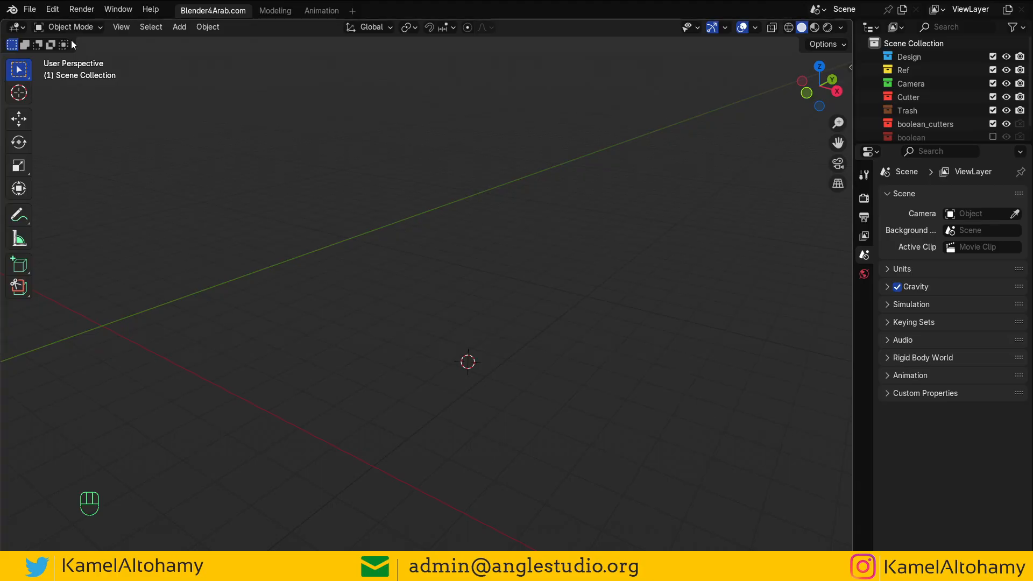
# Step: Search the extensions in the preferences for "bool" to find the Bool Tool add-on
pyautogui.click(51, 10)
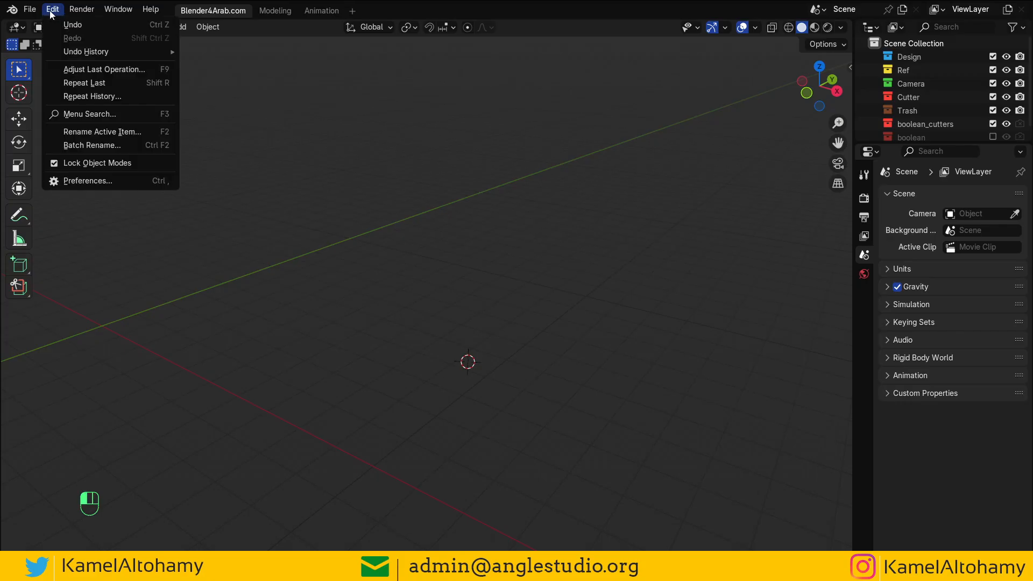
pyautogui.click(88, 181)
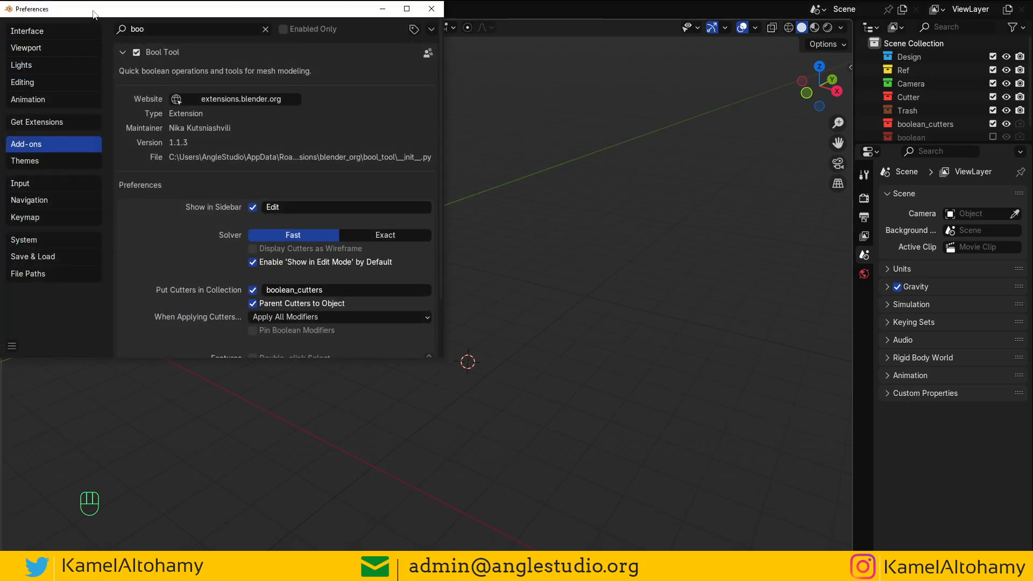
pyautogui.moveTo(93, 15); pyautogui.dragTo(402, 55)
pyautogui.click(361, 159)
pyautogui.click(452, 71)
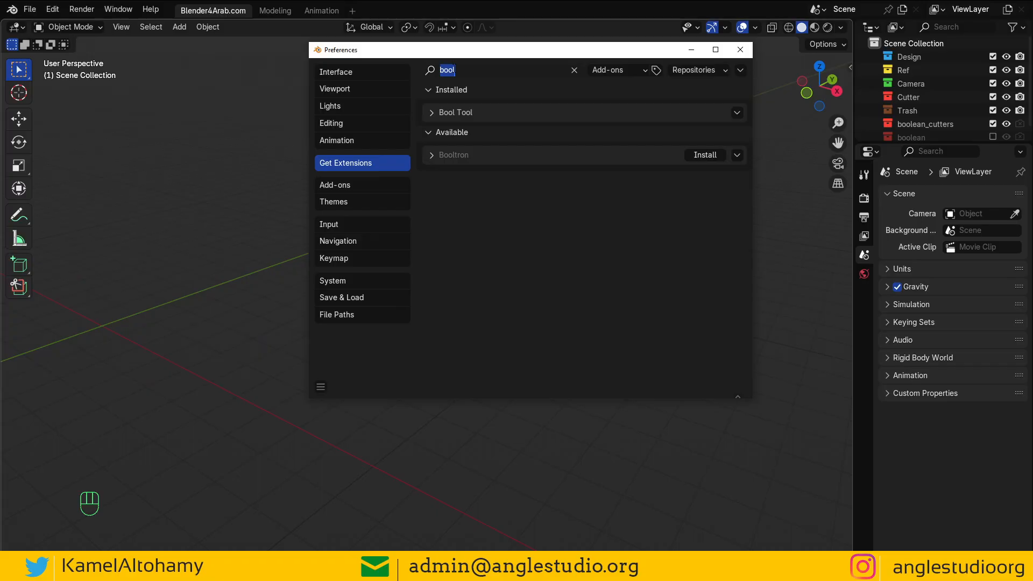
pyautogui.press('BackSpace')
pyautogui.write('bool')
# Step: Collapse the Bool Tool entry in the installed add-ons, save the preferences and close the preferences window
pyautogui.click(355, 182)
pyautogui.click(430, 94)
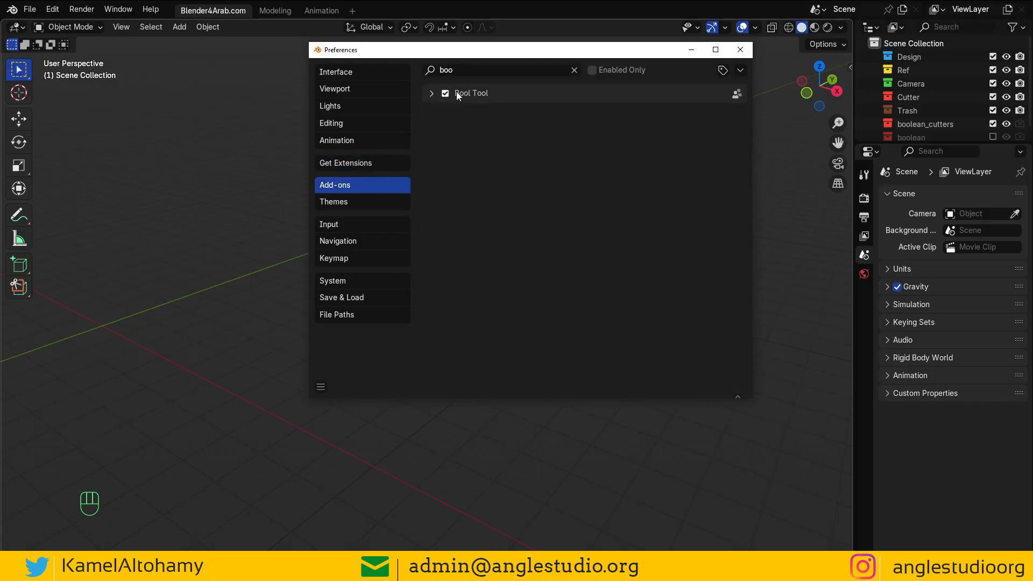
pyautogui.click(321, 386)
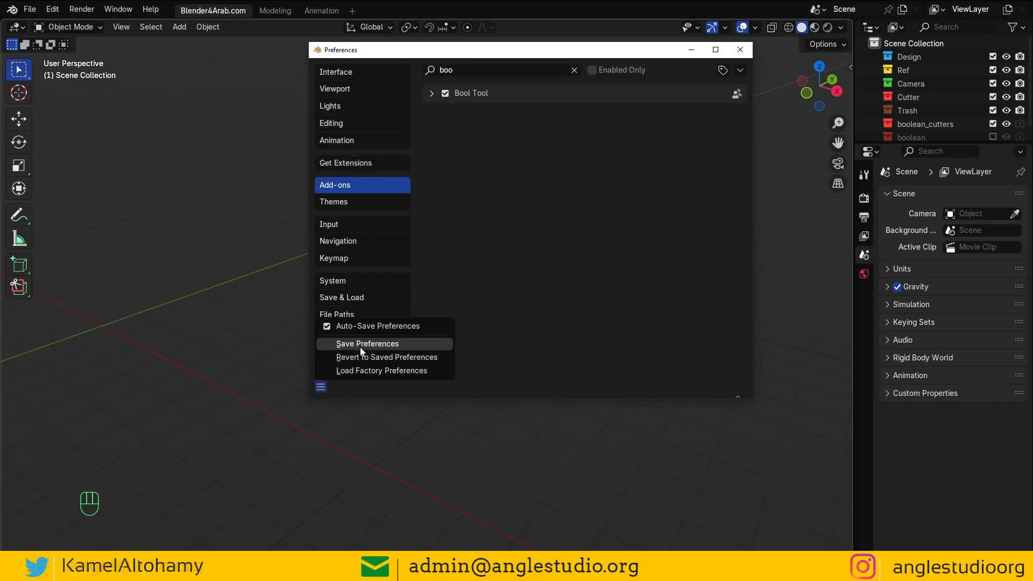
pyautogui.click(380, 342)
pyautogui.click(740, 49)
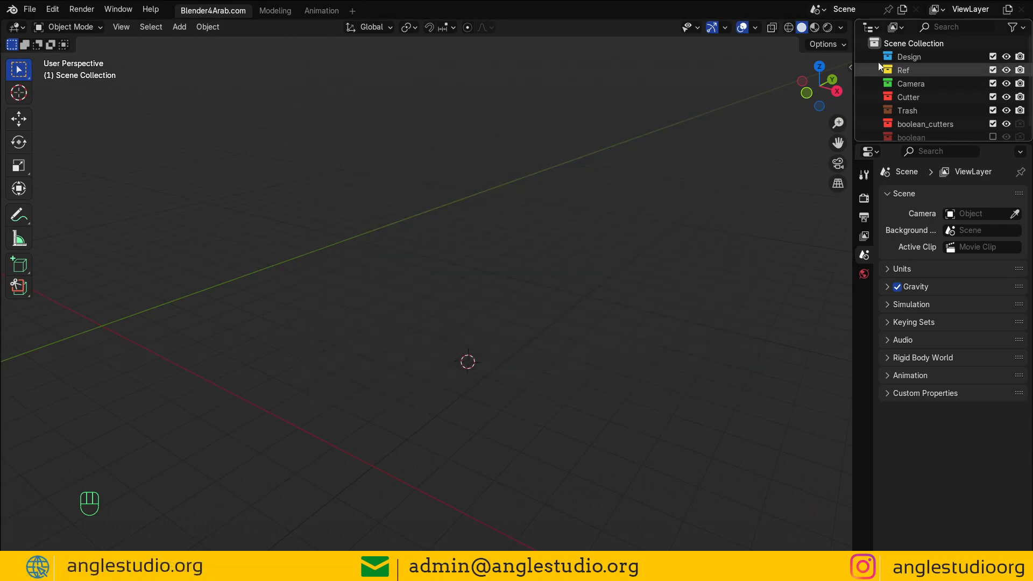
# Step: Add a cube to the Design collection and scale it up uniformly to about 2.5 times its size
pyautogui.click(907, 57)
pyautogui.hotkey('shift', 'a')
pyautogui.moveTo(243, 318)
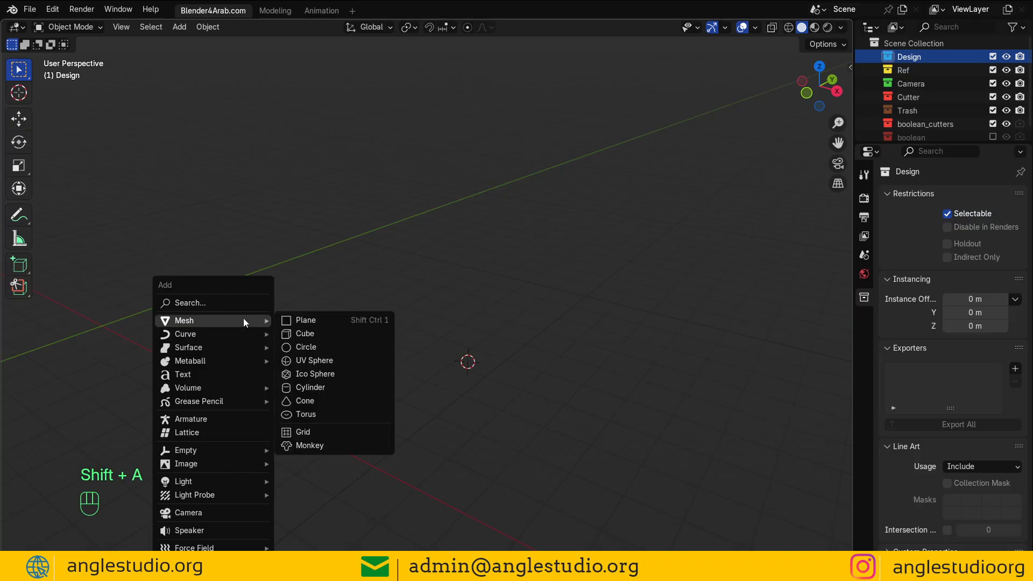
pyautogui.click(306, 334)
pyautogui.press('s')
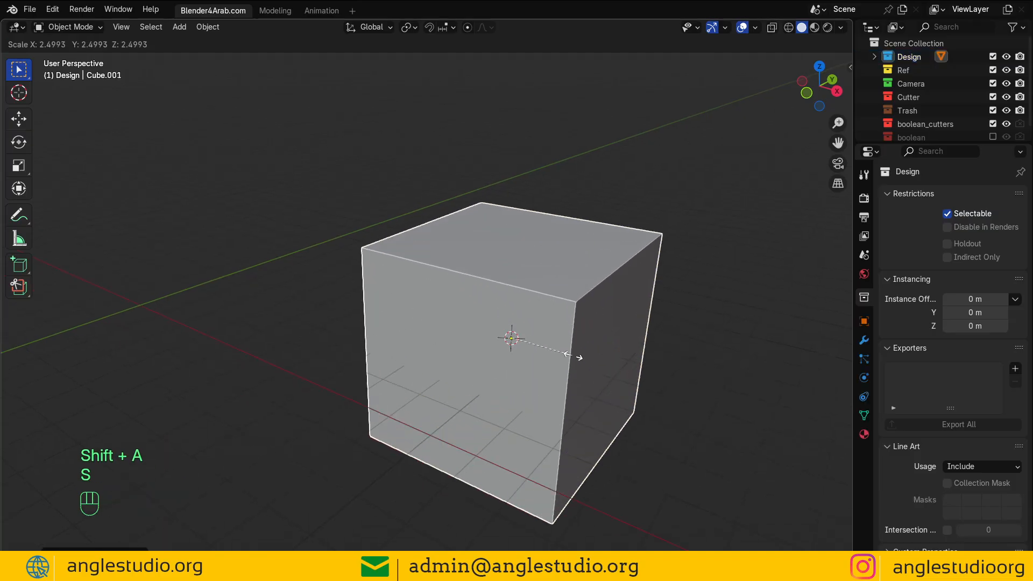
pyautogui.click(565, 344)
pyautogui.keyDown('alt'); pyautogui.moveTo(562, 339); pyautogui.dragTo(477, 333); pyautogui.keyUp('alt')
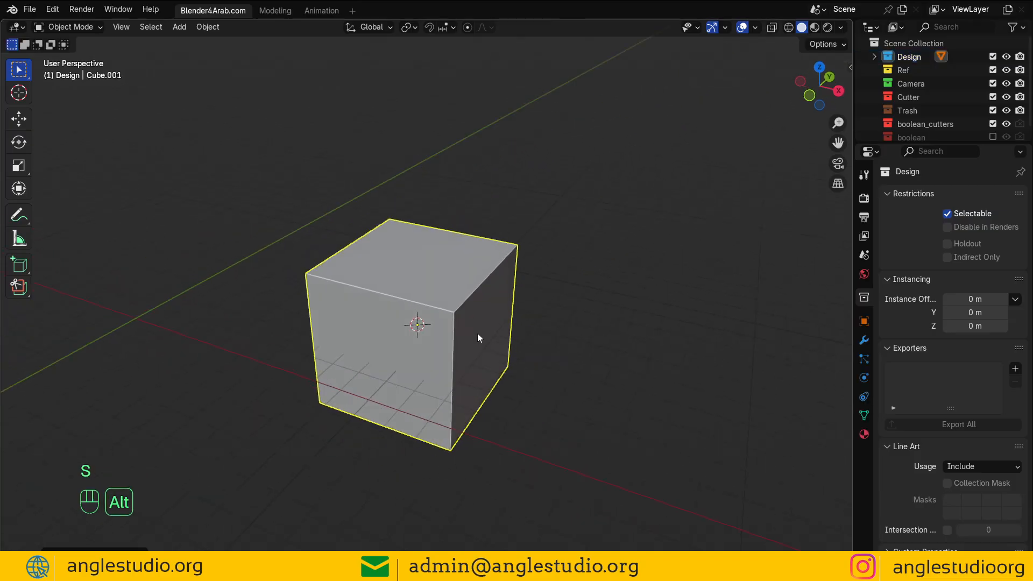
# Step: Add a second cube, scale it down to about 0.87 and move it onto the large cube's upper edge so they overlap
pyautogui.hotkey('shift', 'a')
pyautogui.moveTo(449, 282)
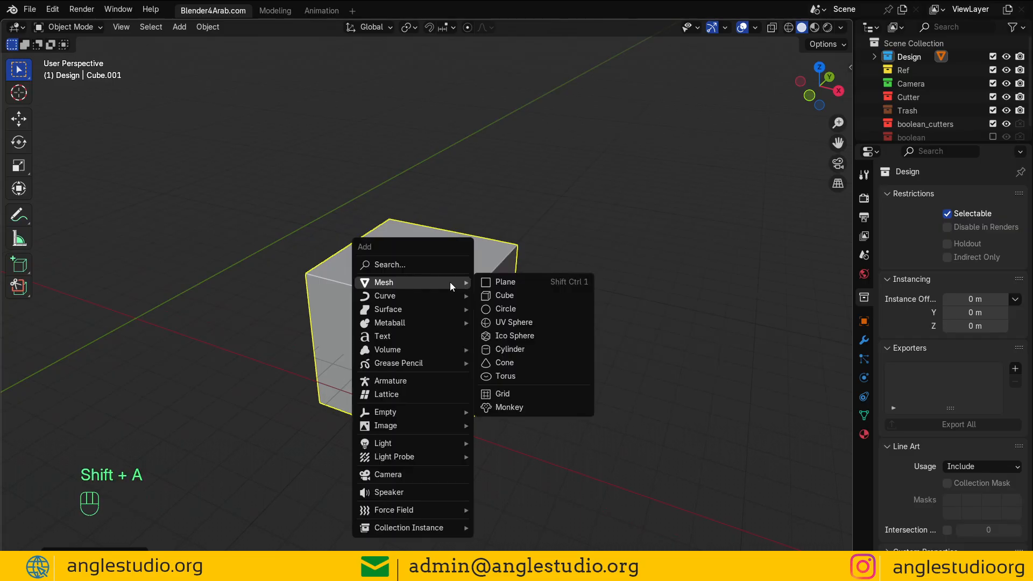
pyautogui.click(504, 295)
pyautogui.press('s')
pyautogui.click(527, 351)
pyautogui.press('g')
pyautogui.click(613, 275)
# Step: Stretch the small cube along Y to a scale of about 6.4, forming a long bar that extends past the large cube
pyautogui.press('s')
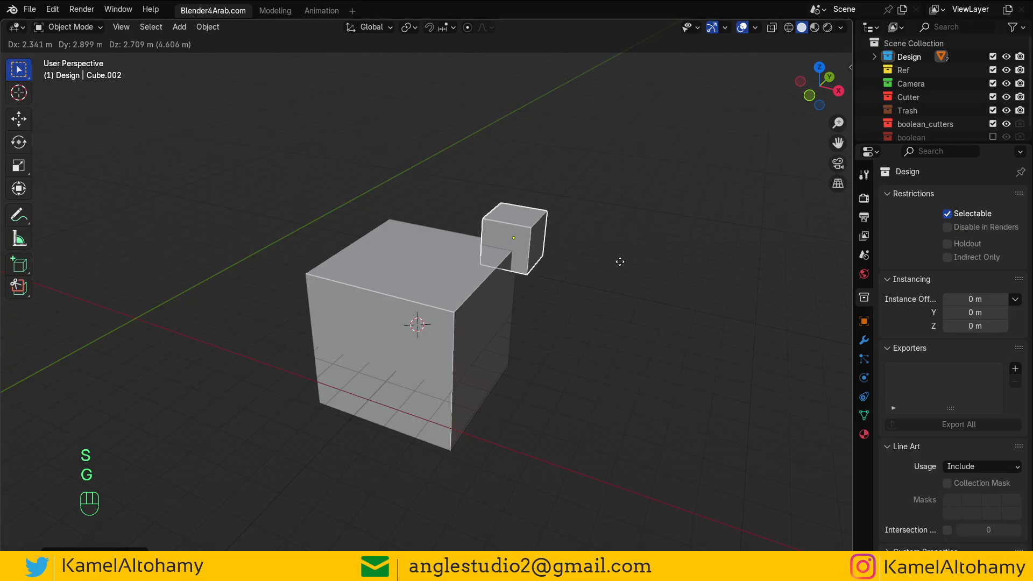
pyautogui.press('y')
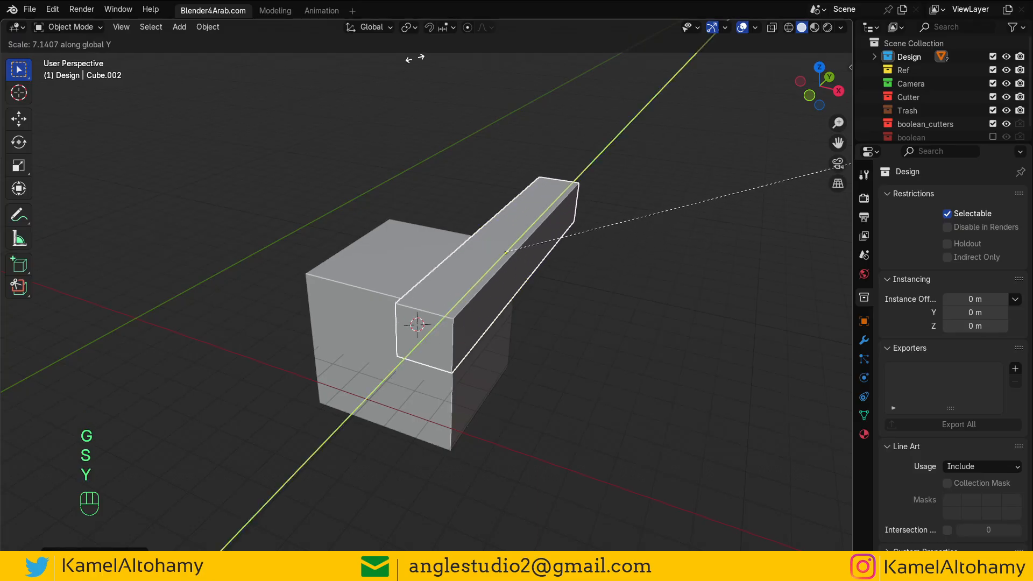
pyautogui.click(421, 92)
pyautogui.keyDown('alt'); pyautogui.moveTo(421, 92); pyautogui.dragTo(463, 285); pyautogui.keyUp('alt')
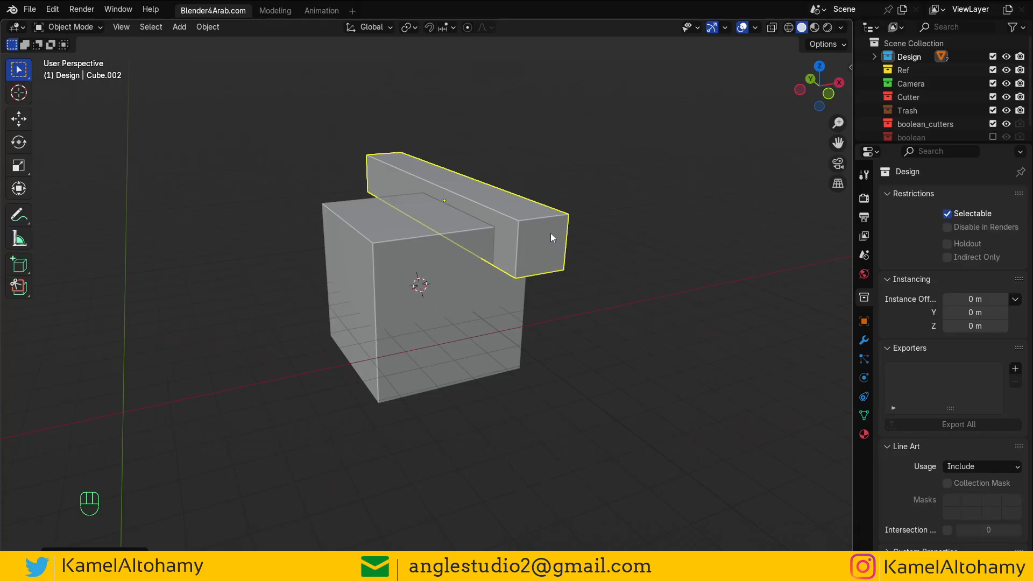
# Step: Try subtracting the long bar from the large cube with Bool Tool's Difference, and undo the operation
pyautogui.keyDown('shift'); pyautogui.click(424, 261); pyautogui.keyUp('shift')
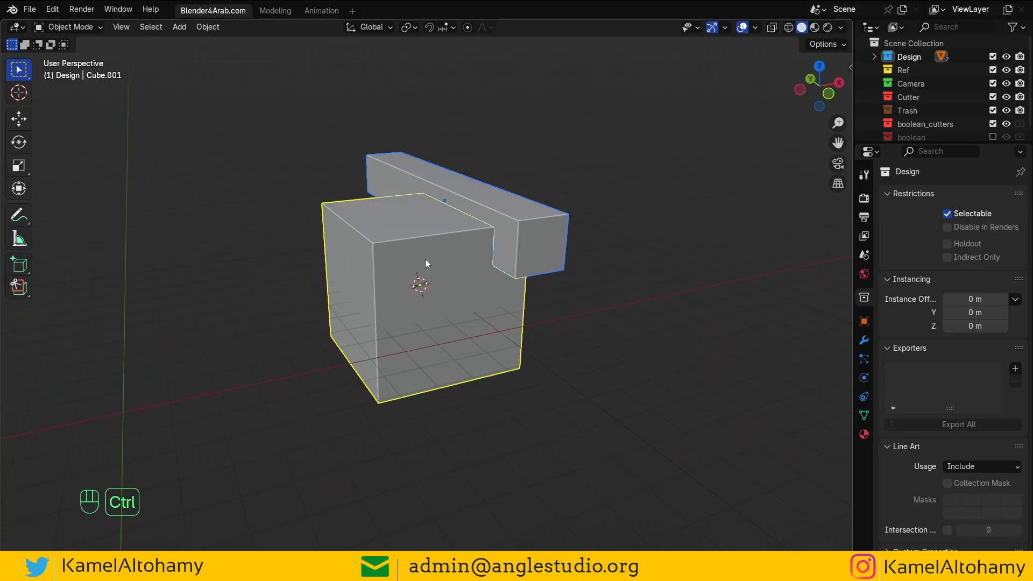
pyautogui.press('ctrl+KP_Subtract')
pyautogui.keyDown('alt'); pyautogui.moveTo(552, 291); pyautogui.dragTo(533, 233); pyautogui.keyUp('alt')
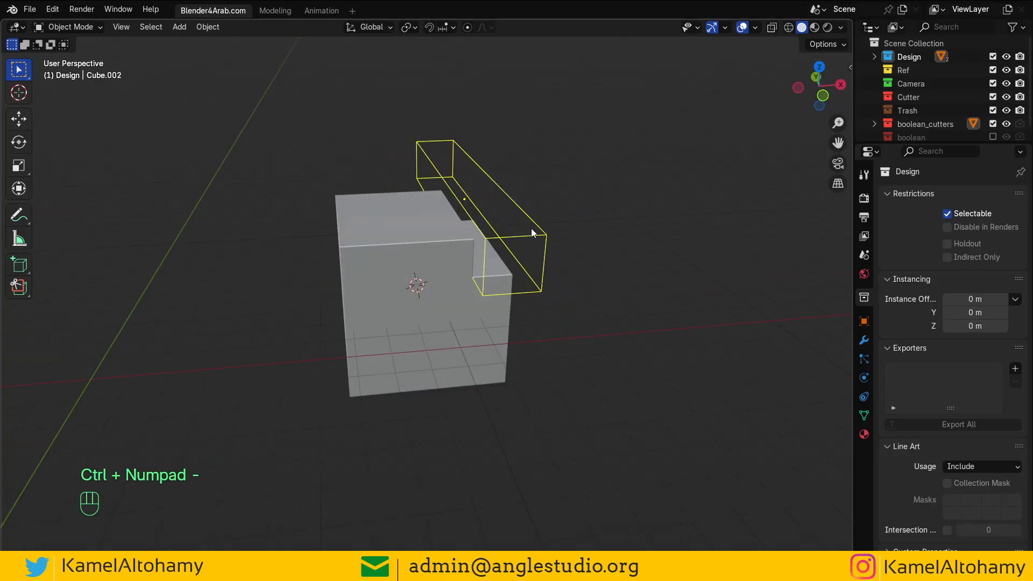
pyautogui.hotkey('ctrl', 'z')
pyautogui.hotkey('ctrl', 'z')
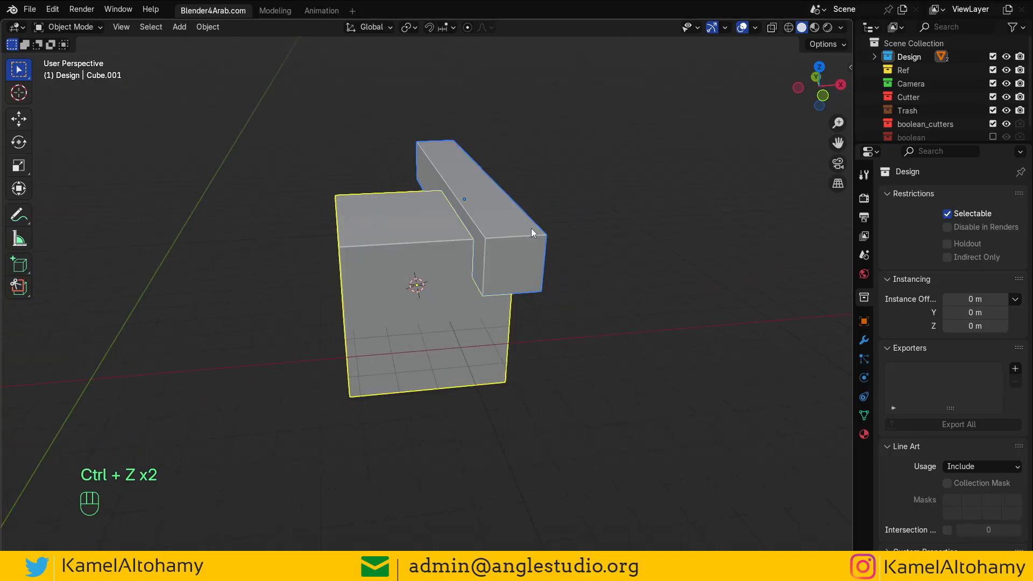
# Step: Select the long bar with the large cube as the active object and combine them using Bool Tool's Union
pyautogui.keyDown('shift'); pyautogui.moveTo(692, 264); pyautogui.dragTo(566, 279, button='middle'); pyautogui.keyUp('shift')
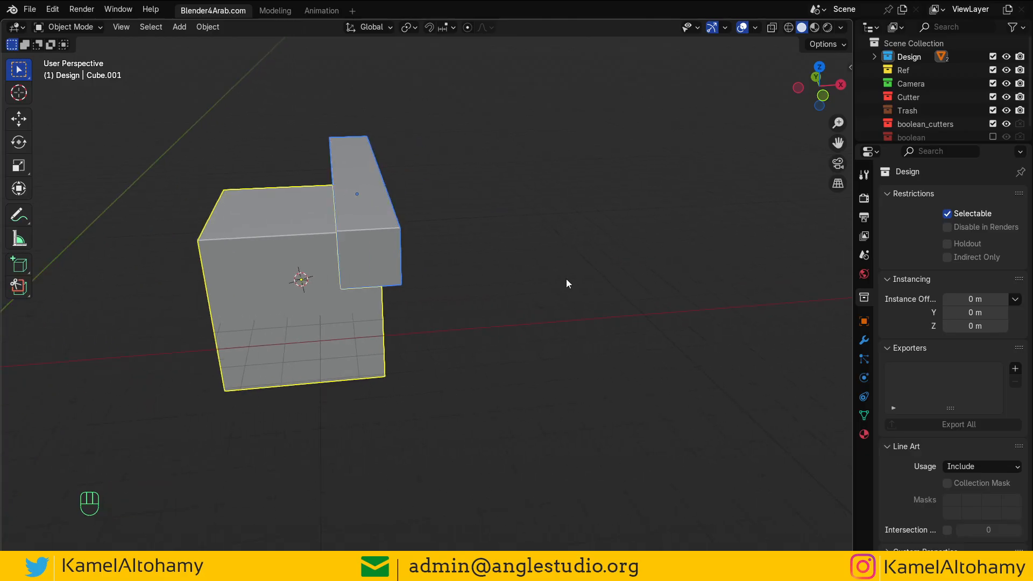
pyautogui.moveTo(419, 305); pyautogui.dragTo(398, 242, button='middle')
pyautogui.click(353, 254)
pyautogui.keyDown('shift'); pyautogui.click(325, 255); pyautogui.keyUp('shift')
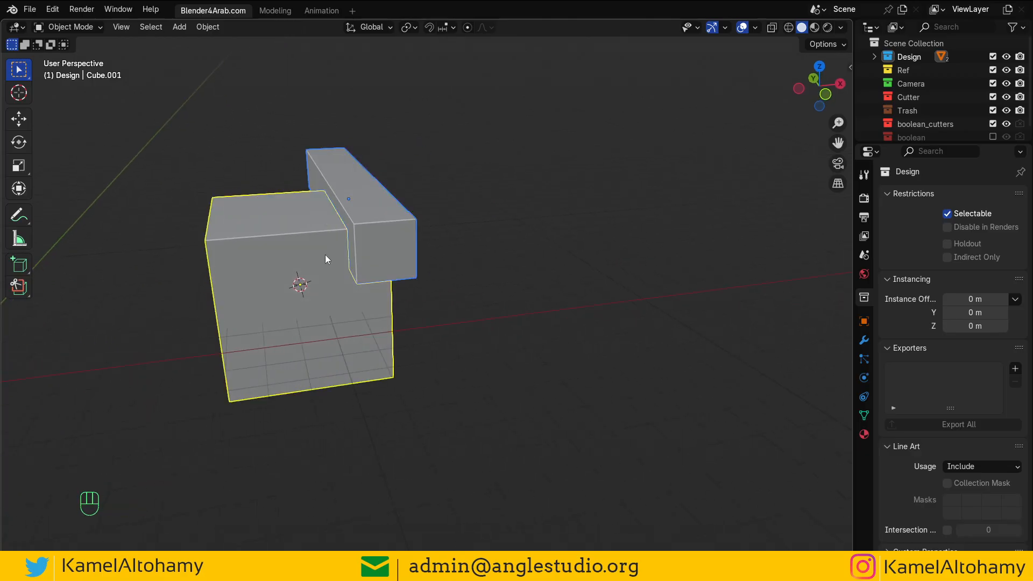
pyautogui.press('ctrl+KP_Add')
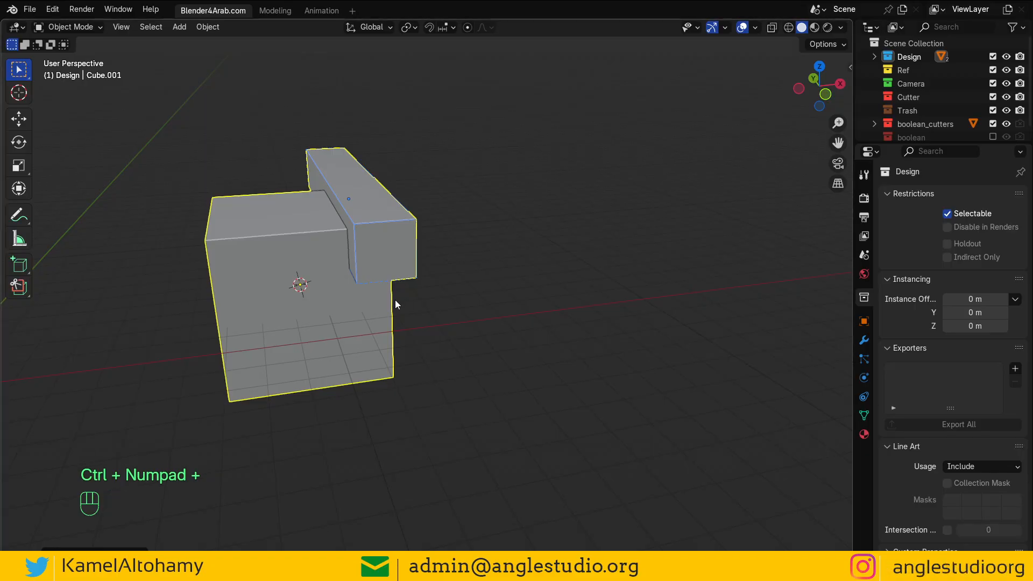
# Step: Examine the large cube's Boolean modifier and the boolean_cutters collection, enlarging the outliner to show all collections
pyautogui.click(863, 341)
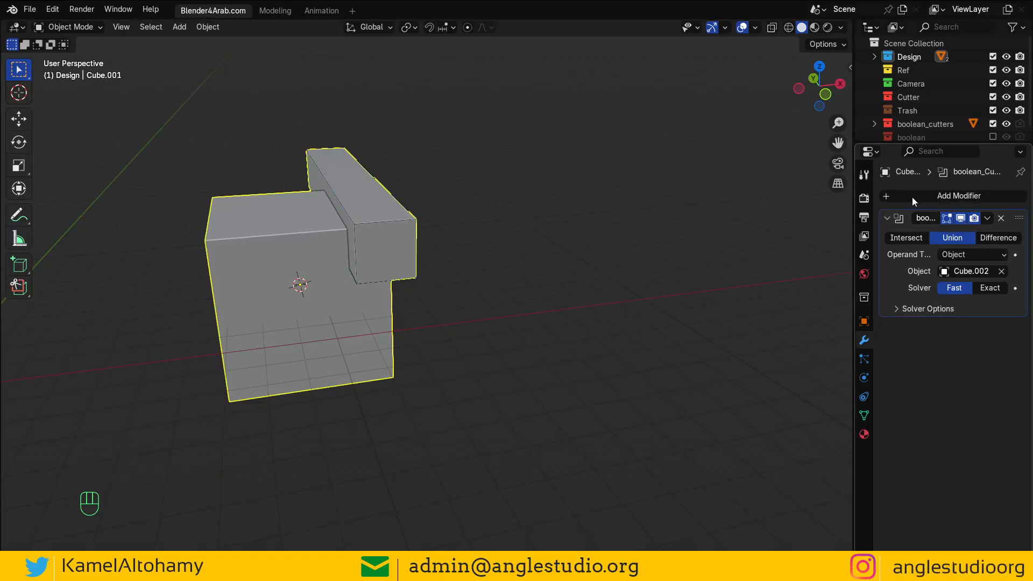
pyautogui.moveTo(895, 142); pyautogui.dragTo(898, 212)
pyautogui.click(920, 124)
pyautogui.rightClick(921, 124)
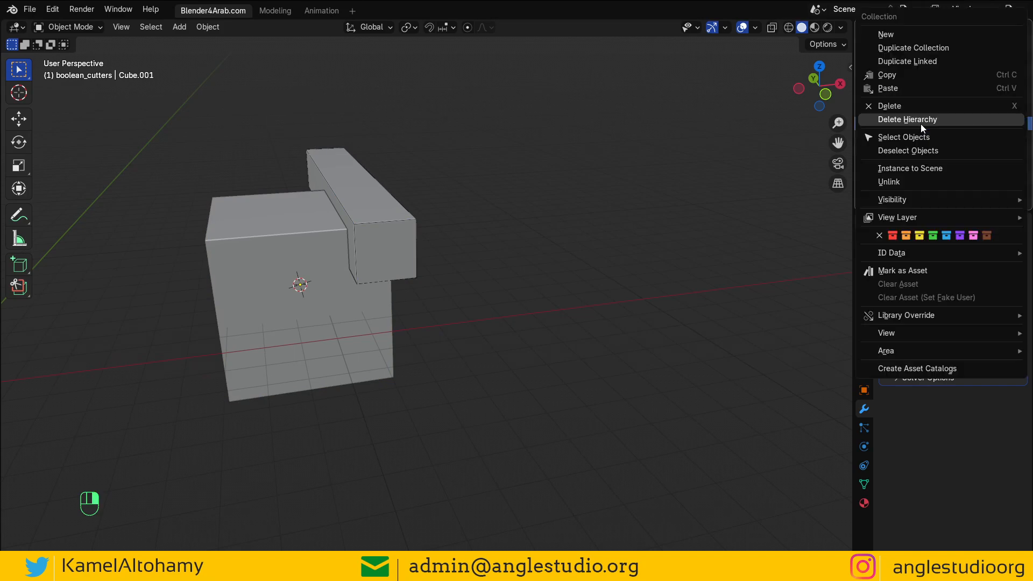
pyautogui.press('Escape')
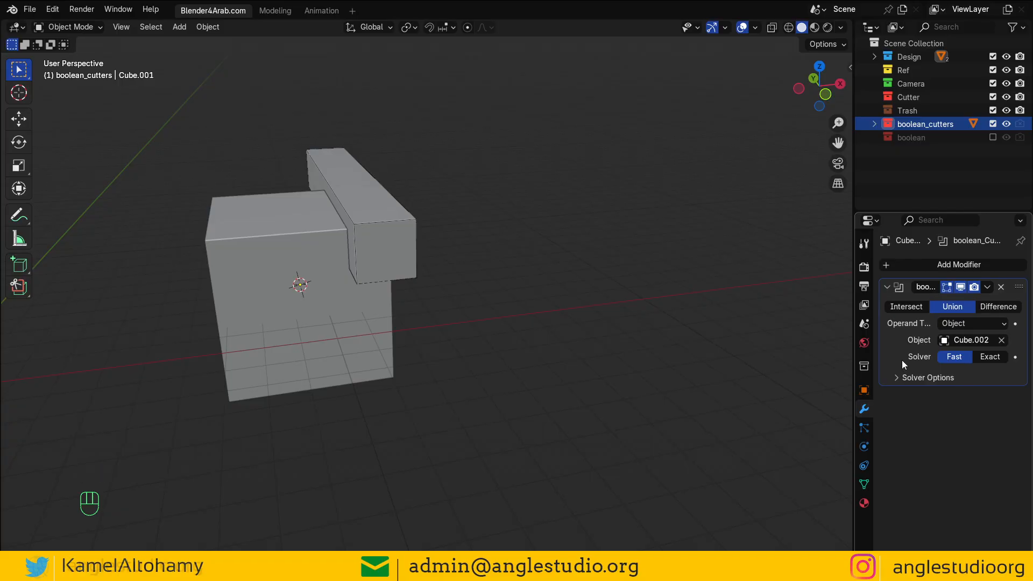
pyautogui.click(390, 253)
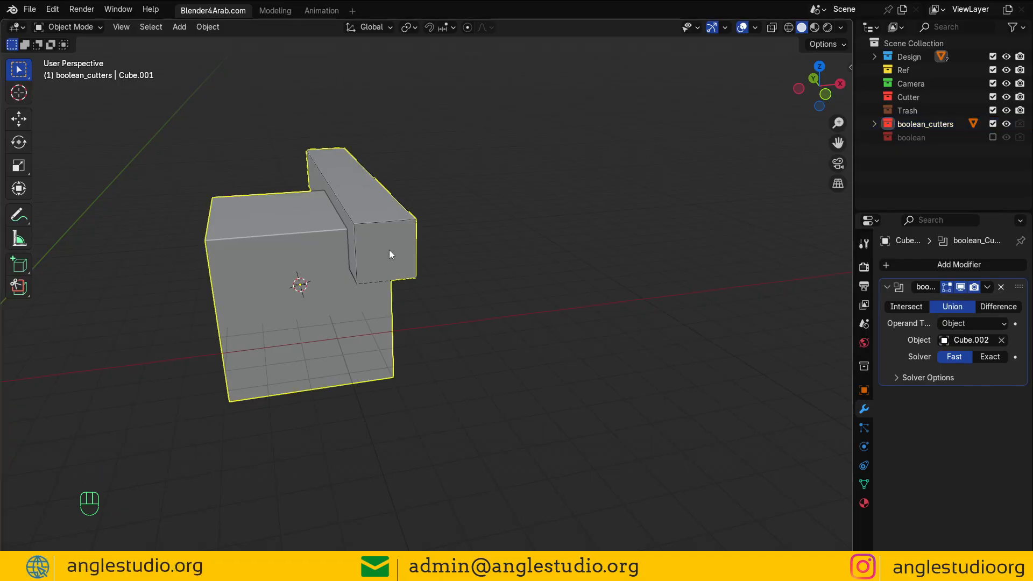
# Step: Select the cutter Cube.002 inside the boolean_cutters collection and stretch it along Z to a scale of about 5.4
pyautogui.click(874, 124)
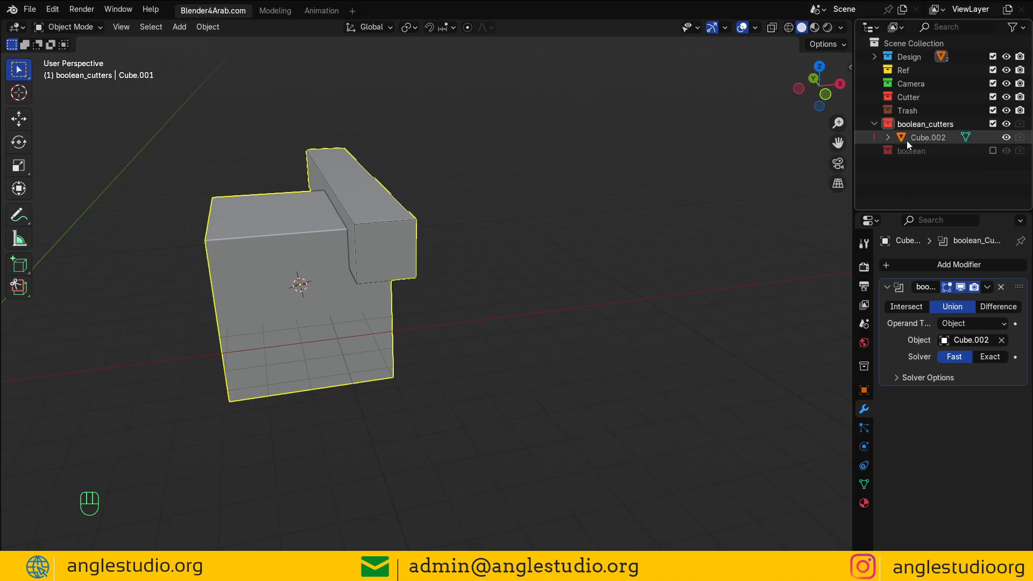
pyautogui.click(909, 138)
pyautogui.keyDown('alt'); pyautogui.moveTo(430, 316); pyautogui.dragTo(397, 296, button='middle'); pyautogui.keyUp('alt')
pyautogui.press('s')
pyautogui.press('z')
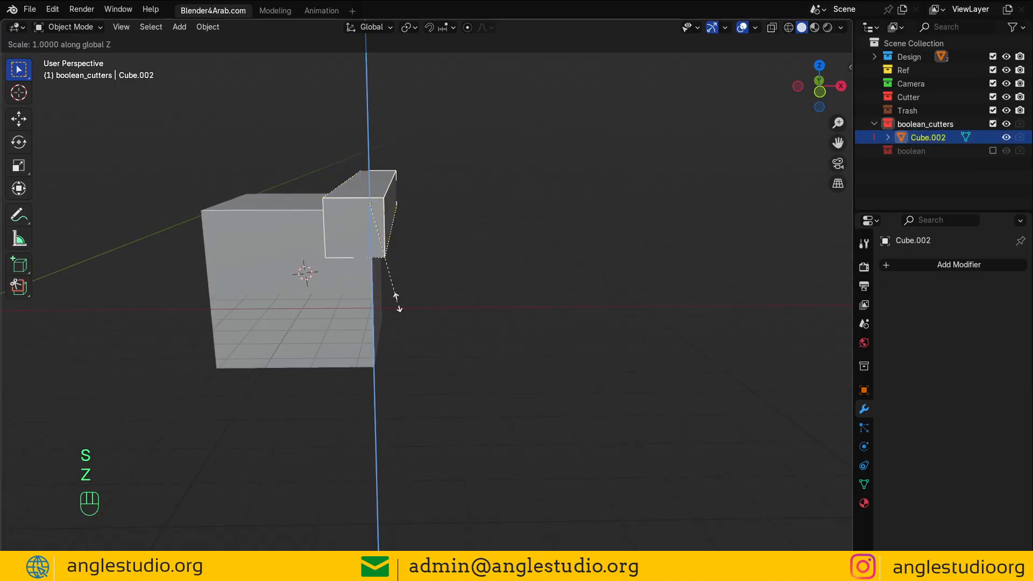
pyautogui.click(518, 264)
pyautogui.keyDown('alt'); pyautogui.moveTo(407, 344); pyautogui.dragTo(430, 323, button='middle'); pyautogui.keyUp('alt')
# Step: Exclude the boolean_cutters collection from the view layer and change the large cube's Boolean modifier to Difference
pyautogui.click(992, 123)
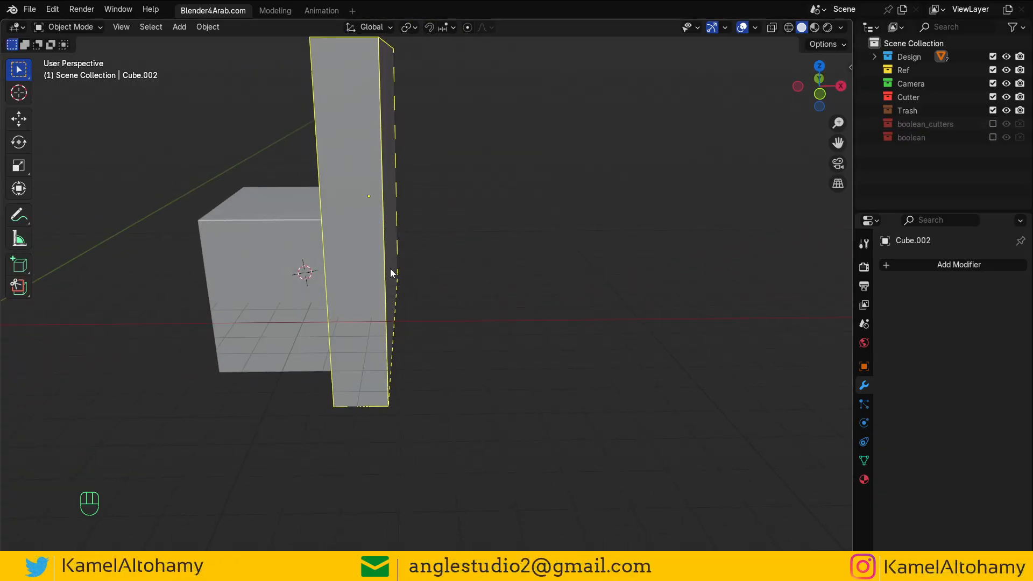
pyautogui.keyDown('alt'); pyautogui.moveTo(390, 269); pyautogui.dragTo(445, 265, button='middle'); pyautogui.keyUp('alt')
pyautogui.click(358, 277)
pyautogui.press('z')
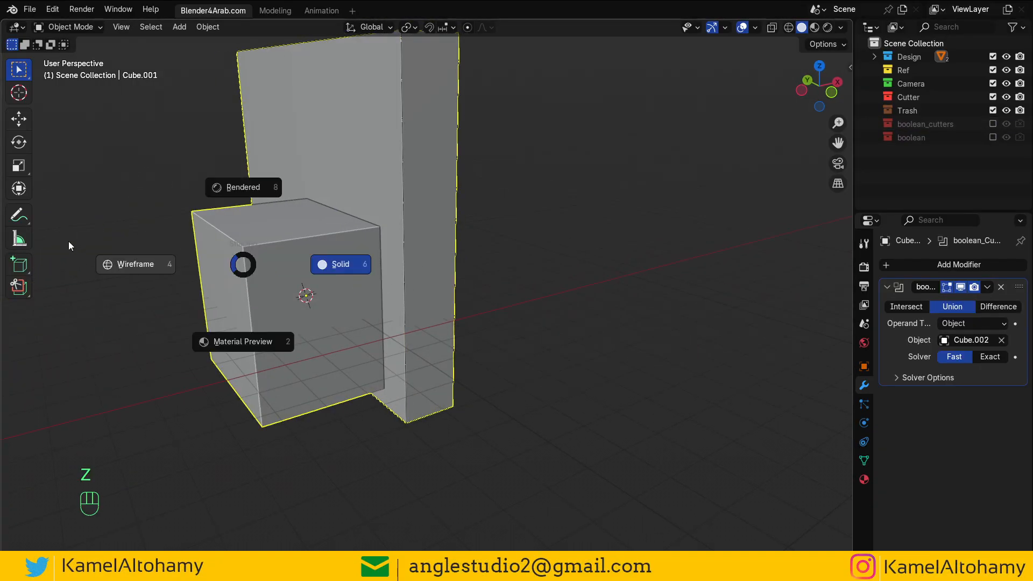
pyautogui.press('z')
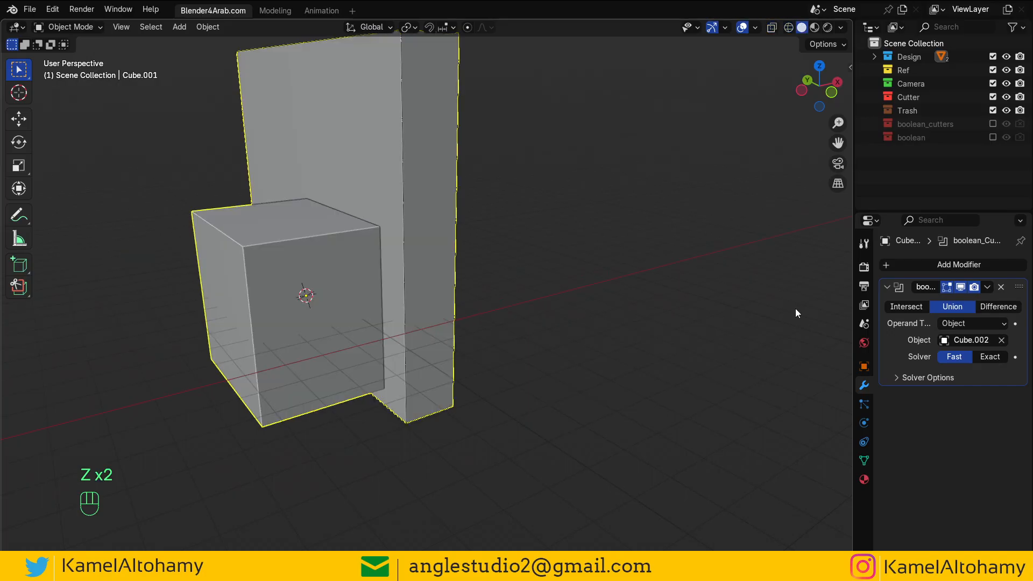
pyautogui.click(990, 307)
pyautogui.keyDown('alt'); pyautogui.moveTo(424, 329); pyautogui.dragTo(355, 310, button='middle'); pyautogui.keyUp('alt')
# Step: Select the cutter Cube.002 and set its viewport display to Solid in the object properties
pyautogui.click(365, 363)
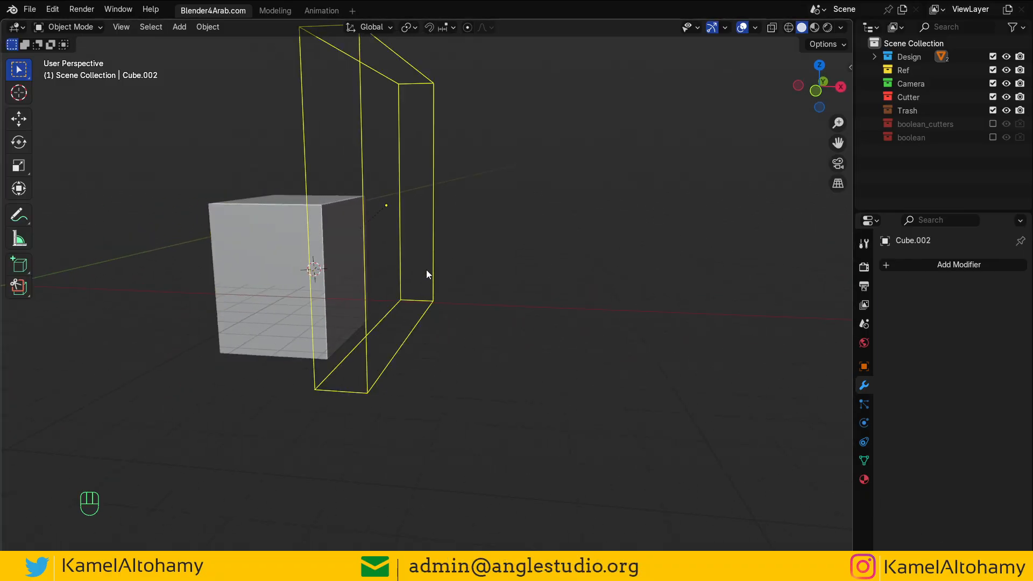
pyautogui.click(863, 366)
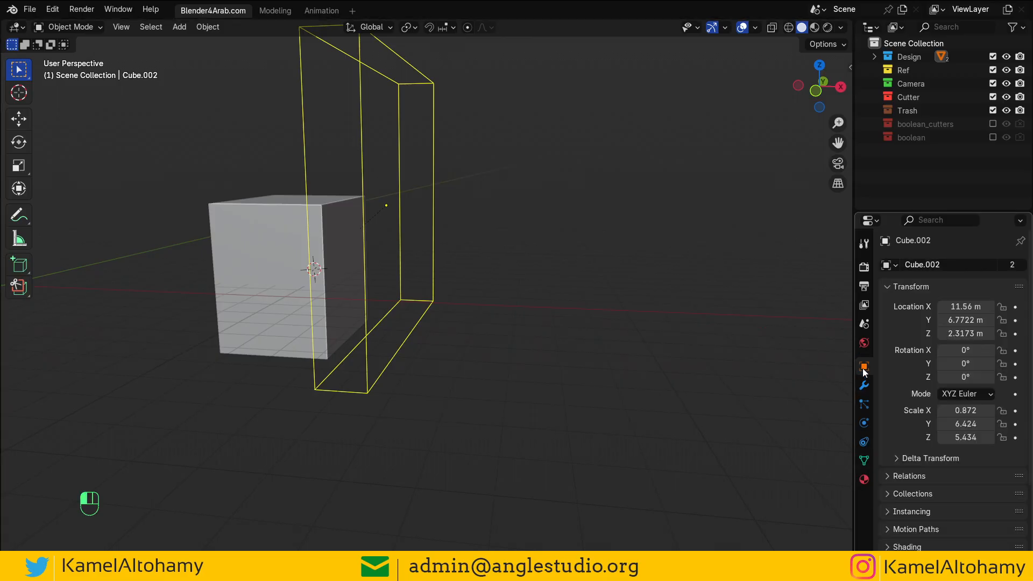
pyautogui.scroll(-4, 937, 465)
pyautogui.click(918, 505)
pyautogui.scroll(-5, 943, 514)
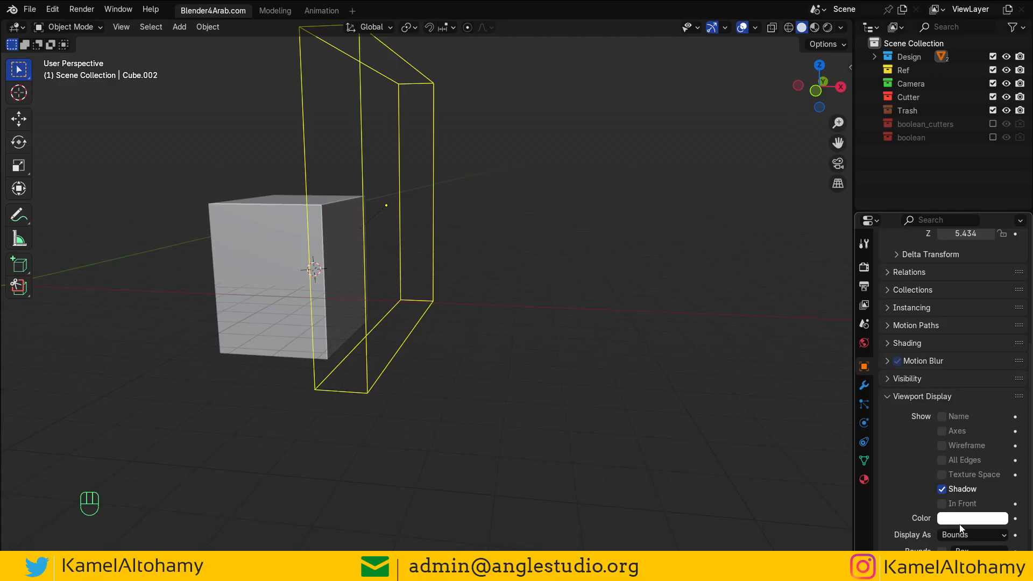
pyautogui.scroll(-2, 972, 513)
pyautogui.click(970, 484)
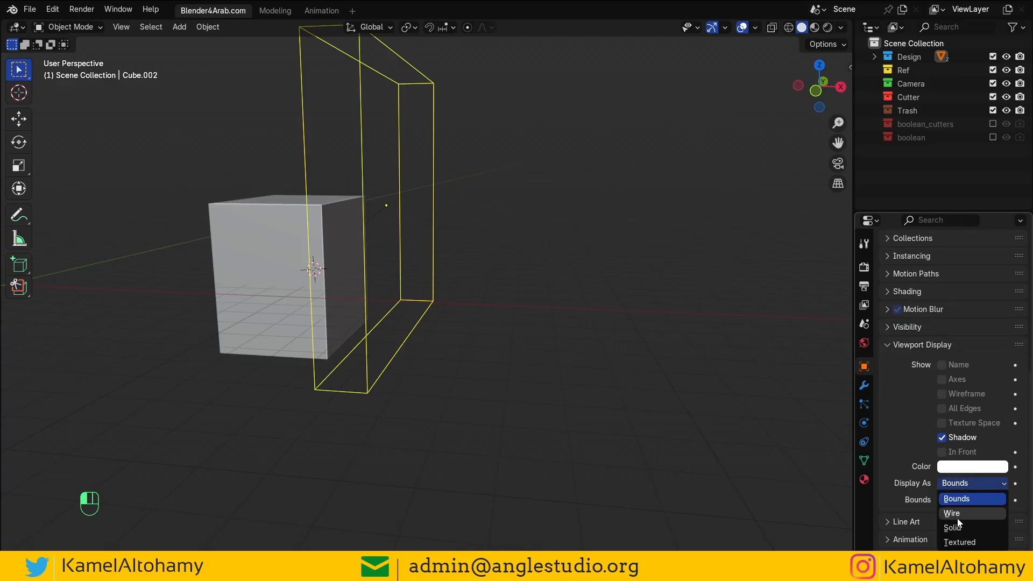
pyautogui.click(959, 527)
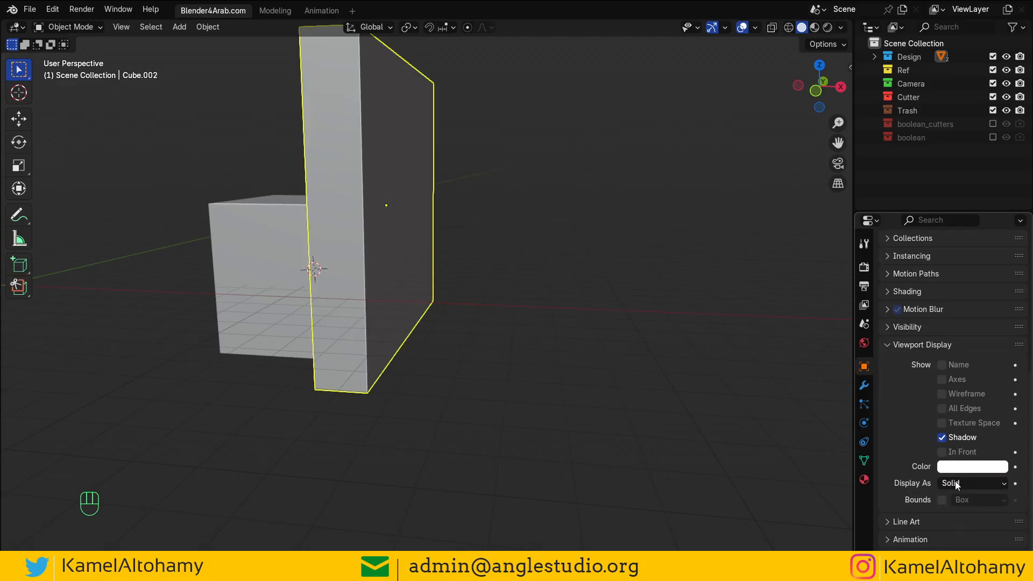
# Step: Try the Wire viewport display on the cutter Cube.002 and return its display to Bounds
pyautogui.click(956, 484)
pyautogui.click(958, 511)
pyautogui.click(959, 484)
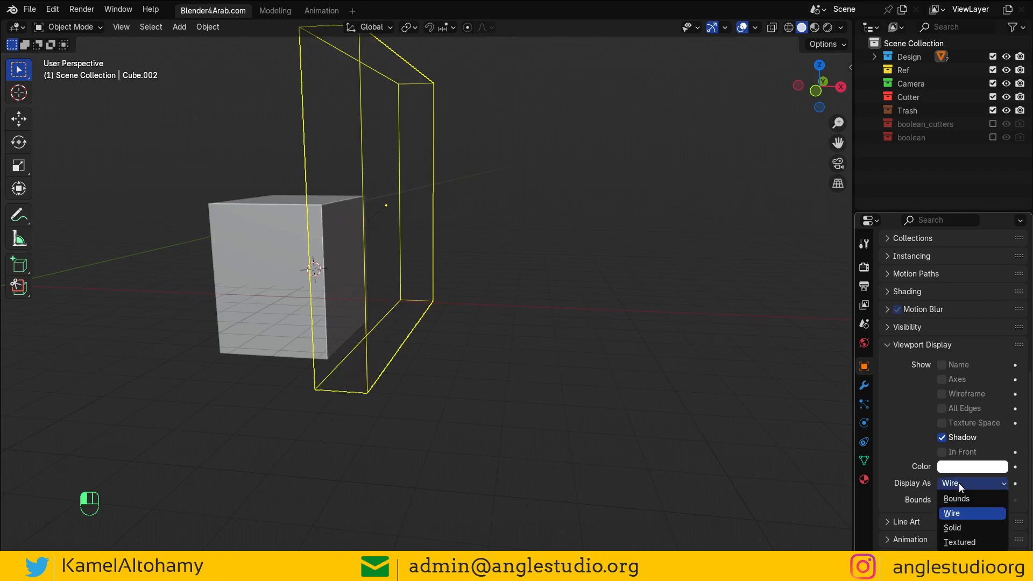
pyautogui.click(958, 498)
# Step: Add a cube in the empty area beside the existing cube and its cutter, and enlarge it
pyautogui.moveTo(469, 391)
pyautogui.keyDown('alt'); pyautogui.mouseDown()
pyautogui.moveTo(606, 413)
pyautogui.moveTo(529, 391)
pyautogui.moveTo(589, 385)
pyautogui.moveTo(548, 339)
pyautogui.mouseUp(); pyautogui.keyUp('alt')
pyautogui.hotkey('shift', 'a')
pyautogui.moveTo(590, 325)
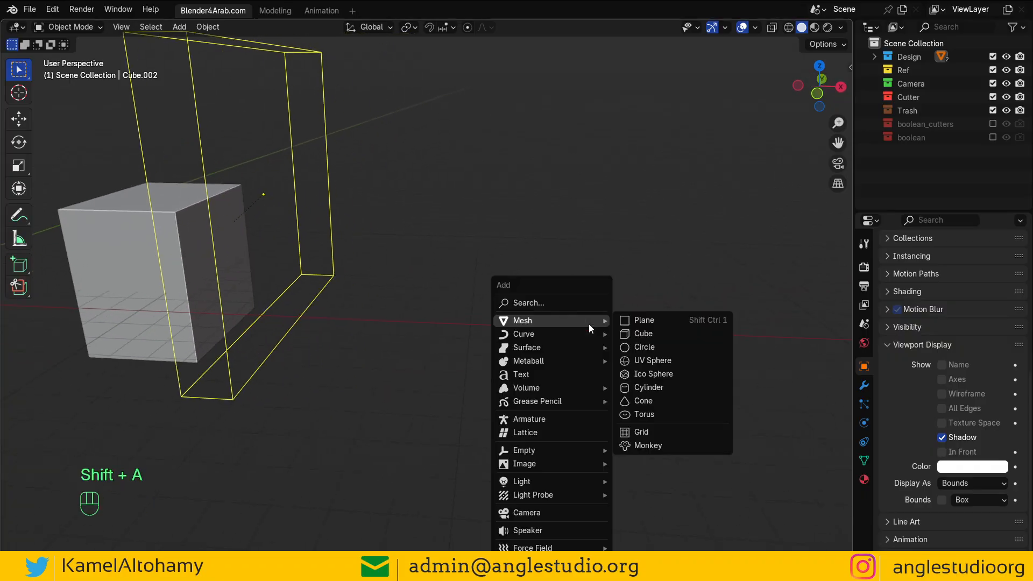
pyautogui.click(649, 335)
pyautogui.press('s')
pyautogui.click(1, 391)
pyautogui.scroll(-4, 1, 391)
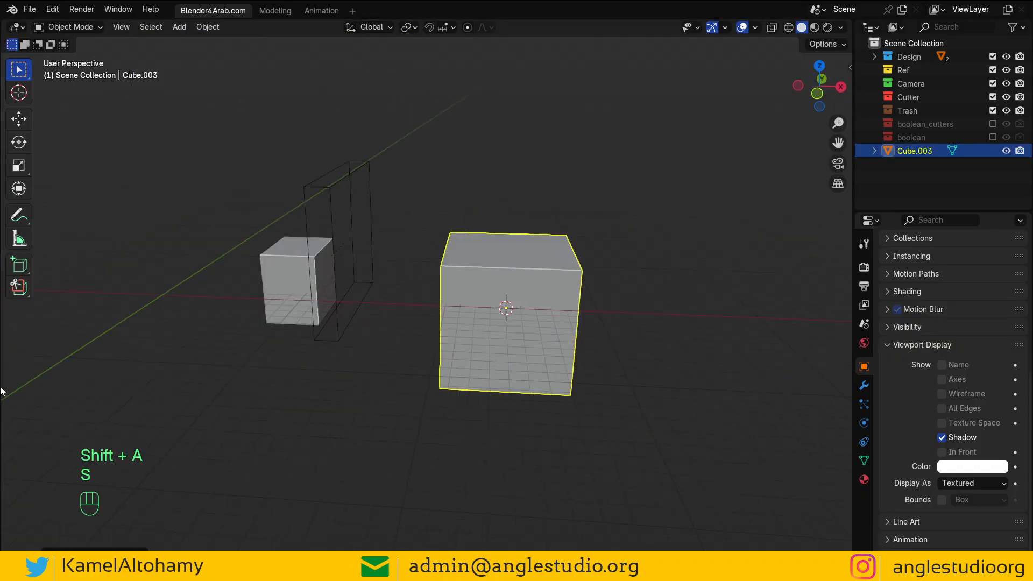
# Step: Snap the 3D cursor to the centre of the new cube's top face
pyautogui.keyDown('alt'); pyautogui.moveTo(314, 394); pyautogui.dragTo(509, 260); pyautogui.keyUp('alt')
pyautogui.press('Tab')
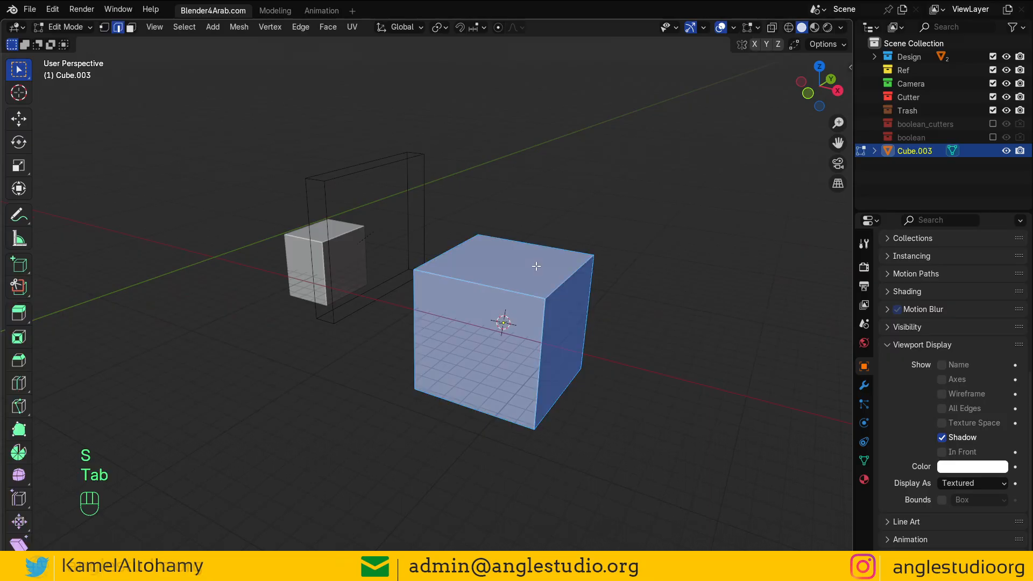
pyautogui.press('3')
pyautogui.click(537, 265)
pyautogui.hotkey('shift', 's')
pyautogui.click(527, 321)
pyautogui.press('Tab')
# Step: Add a cylinder at the centre of the cube's top face, enlarge it and give it auto smooth shading
pyautogui.hotkey('shift', 'a')
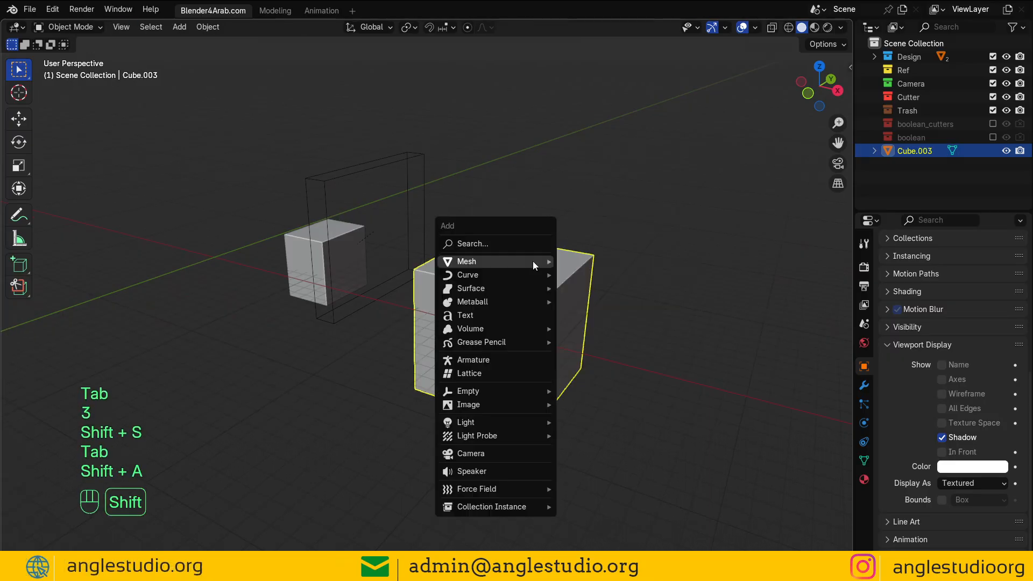
pyautogui.moveTo(532, 261)
pyautogui.click(595, 324)
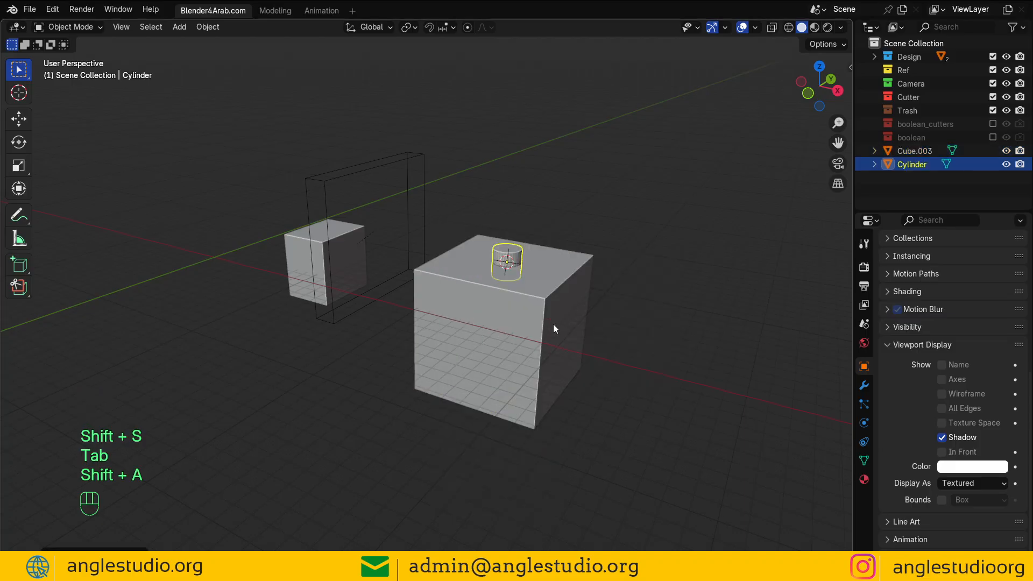
pyautogui.press('s')
pyautogui.click(737, 425)
pyautogui.rightClick(671, 231)
pyautogui.click(670, 223)
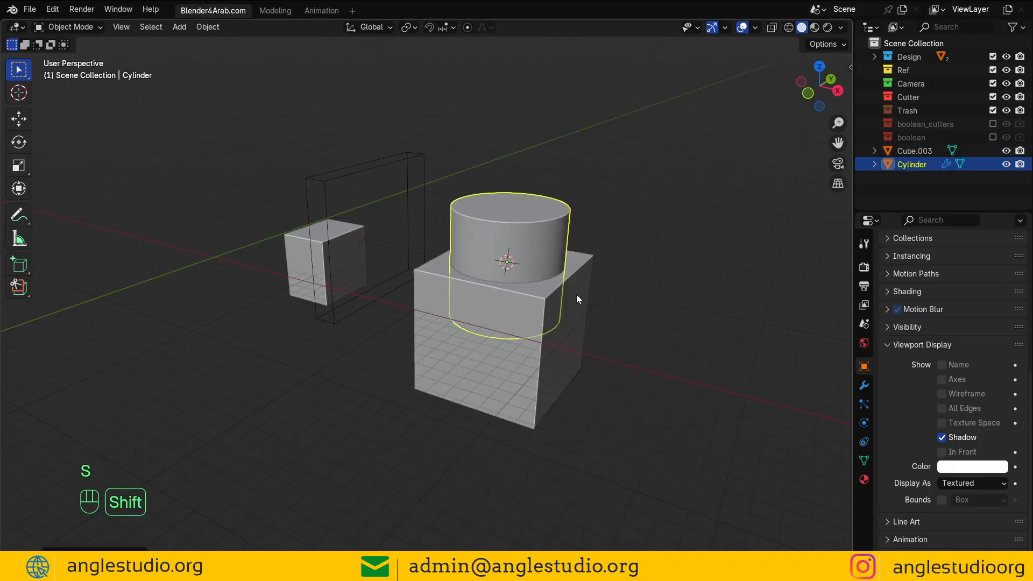
# Step: Try a Brush Boolean Intersect of the cube with the cylinder, and undo it
pyautogui.keyDown('shift'); pyautogui.click(575, 299); pyautogui.keyUp('shift')
pyautogui.press('ctrl+KP_Multiply')
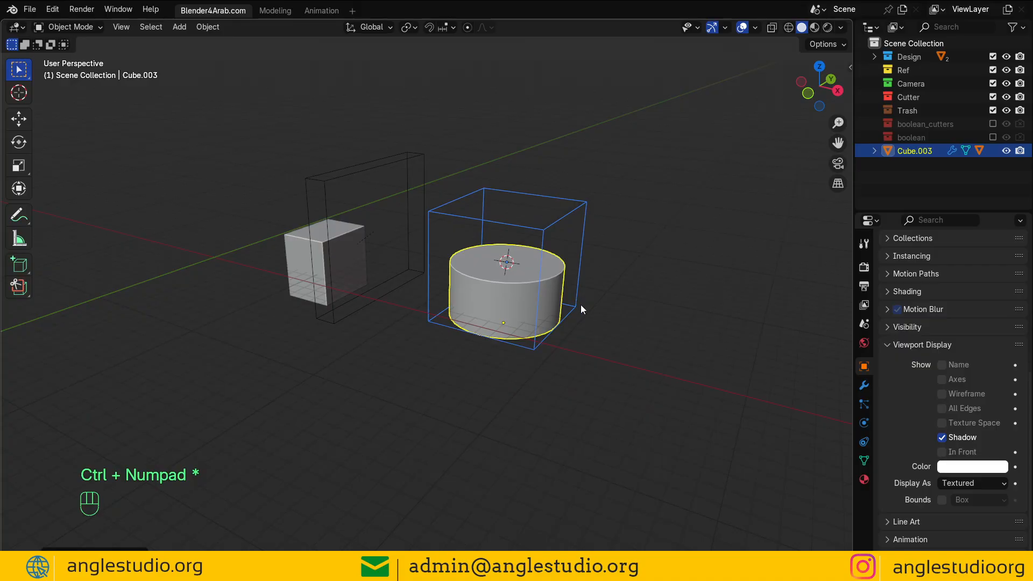
pyautogui.hotkey('ctrl', 'z')
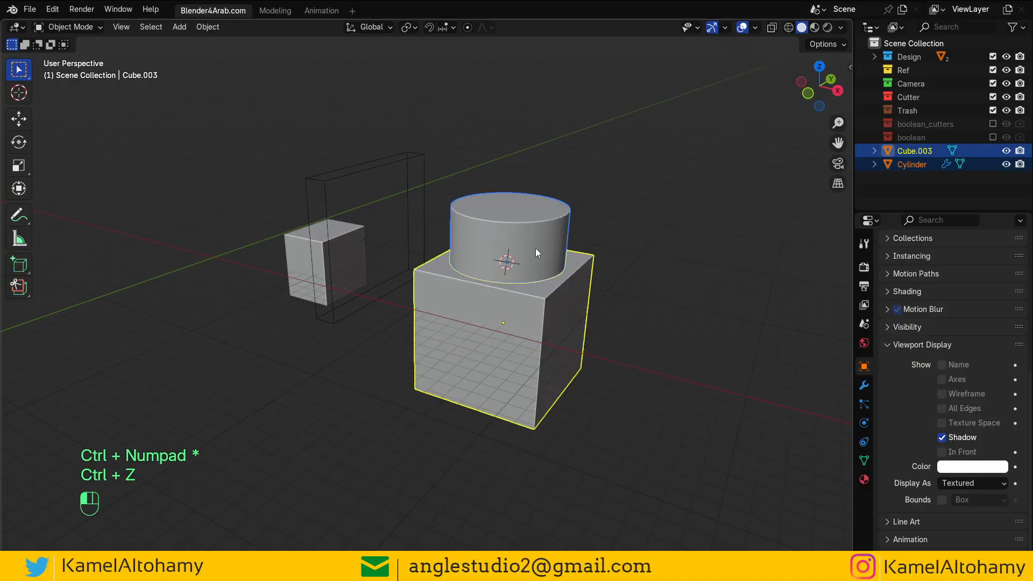
# Step: Slice Cube.003 with the cylinder using the Brush Boolean Slice operation
pyautogui.keyDown('shift'); pyautogui.click(564, 319); pyautogui.keyUp('shift')
pyautogui.keyDown('shift'); pyautogui.click(543, 236); pyautogui.keyUp('shift')
pyautogui.keyDown('shift'); pyautogui.click(565, 312); pyautogui.keyUp('shift')
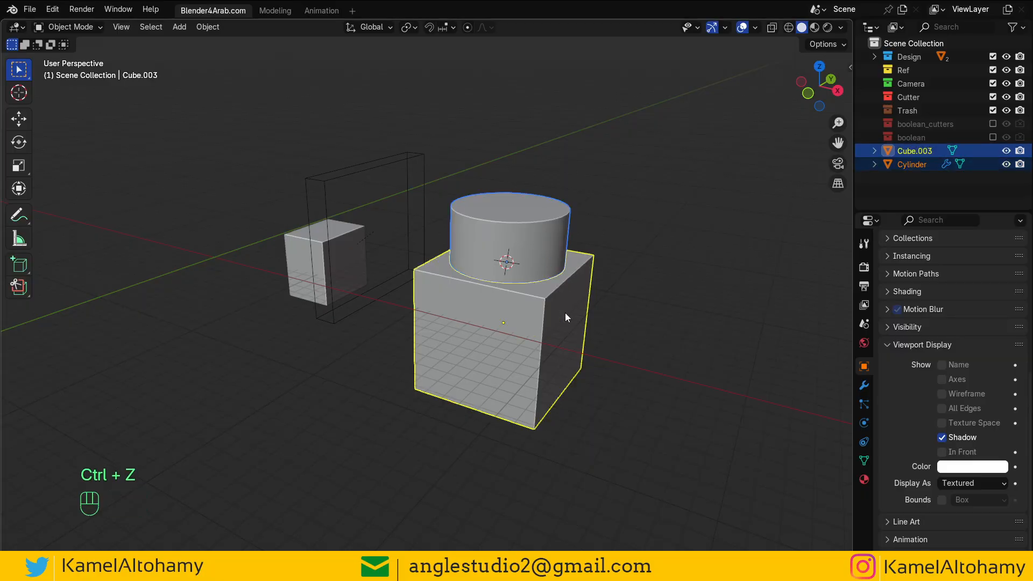
pyautogui.press('ctrl+KP_Divide')
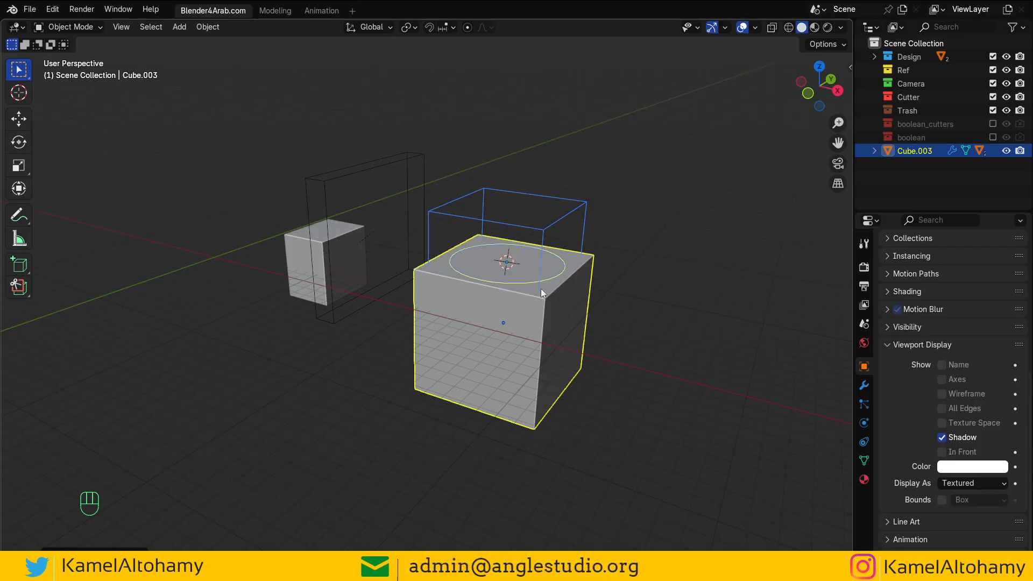
# Step: Add another cube in the empty area away from the earlier objects and enlarge it
pyautogui.keyDown('alt'); pyautogui.keyDown('shift'); pyautogui.moveTo(515, 295); pyautogui.dragTo(387, 286, button='middle'); pyautogui.keyUp('shift'); pyautogui.keyUp('alt')
pyautogui.hotkey('shift', 'a')
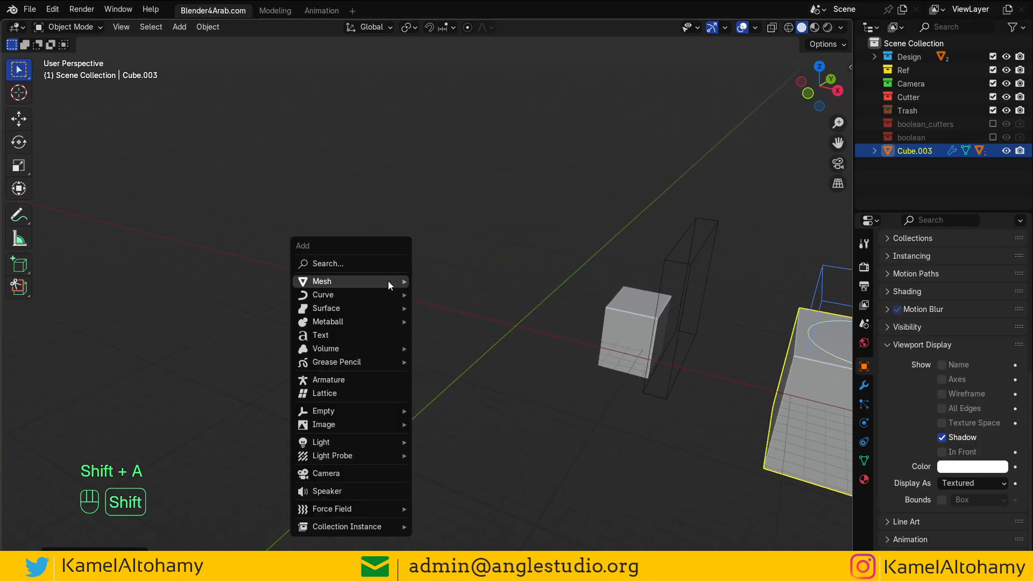
pyautogui.moveTo(389, 281)
pyautogui.click(453, 294)
pyautogui.press('s')
pyautogui.click(619, 358)
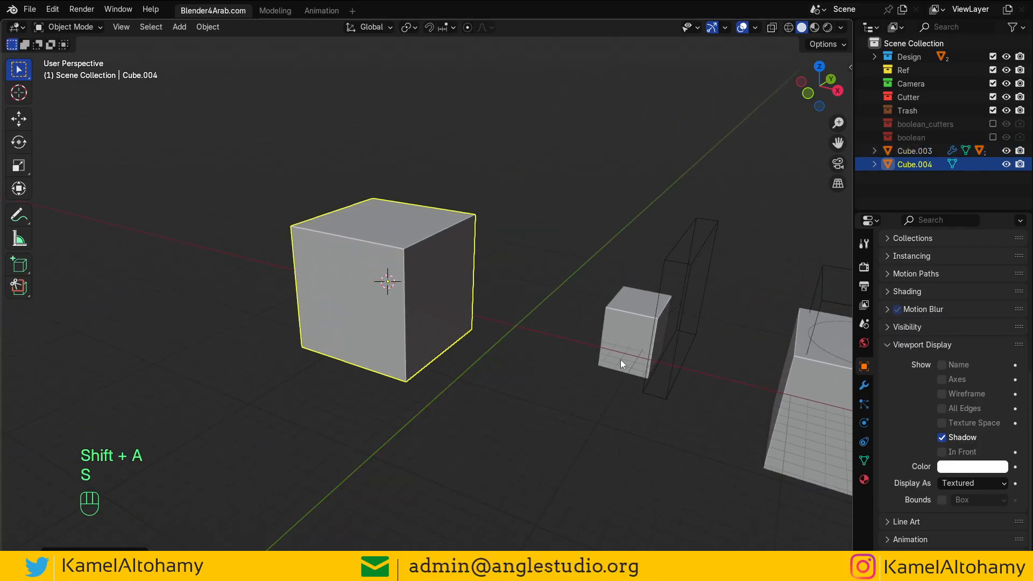
# Step: Stretch the new cube along X into a long box and apply its transform
pyautogui.press('s')
pyautogui.press('x')
pyautogui.click(583, 293)
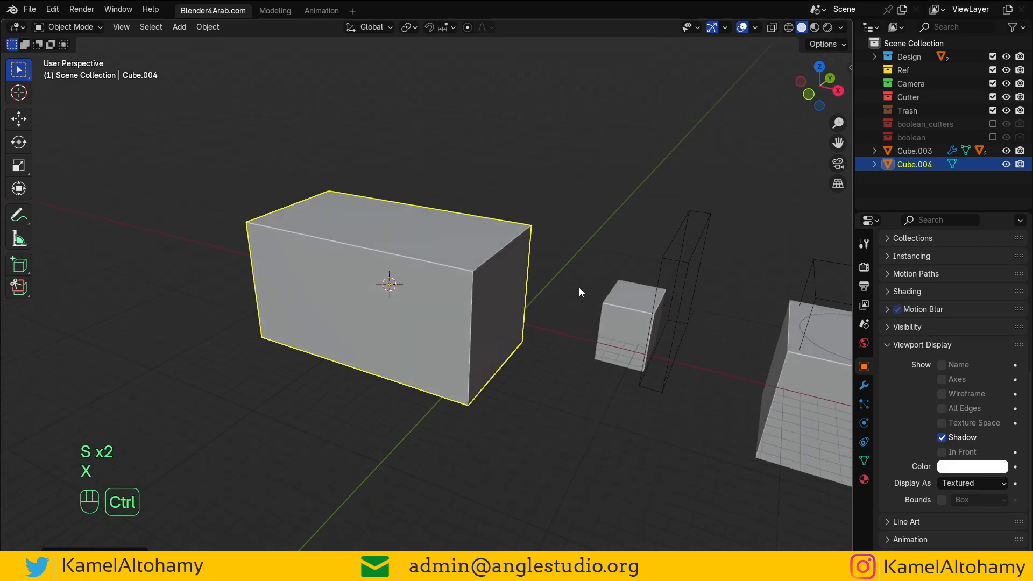
pyautogui.hotkey('ctrl', 'a')
pyautogui.click(518, 314)
# Step: Snap the 3D cursor to the centre of the long box's top face
pyautogui.press('Tab')
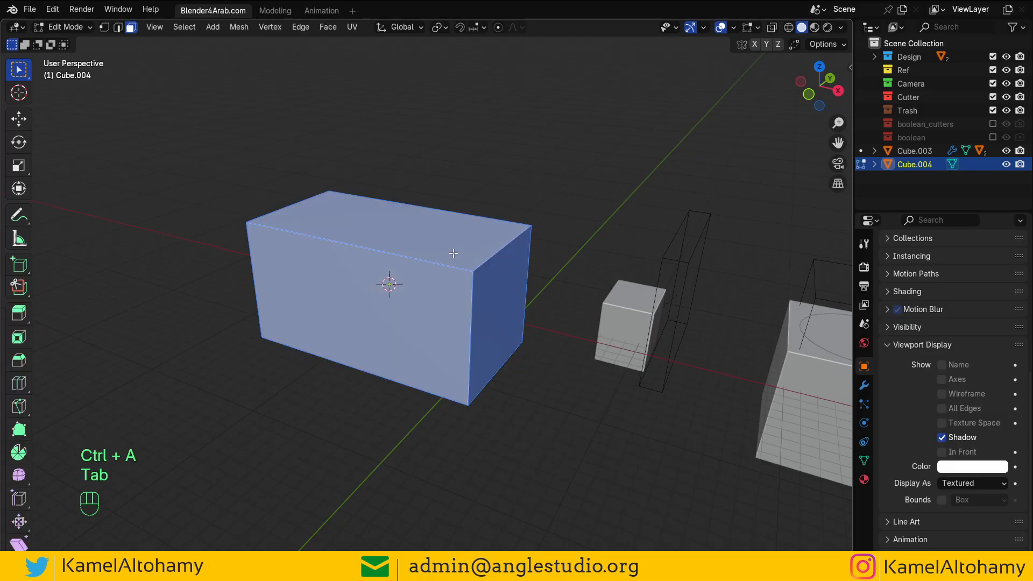
pyautogui.press('3')
pyautogui.click(424, 236)
pyautogui.hotkey('shift', 's')
pyautogui.click(427, 265)
pyautogui.press('Tab')
# Step: Add a cylinder at the centre of the long box's top face and enlarge it
pyautogui.hotkey('shift', 'a')
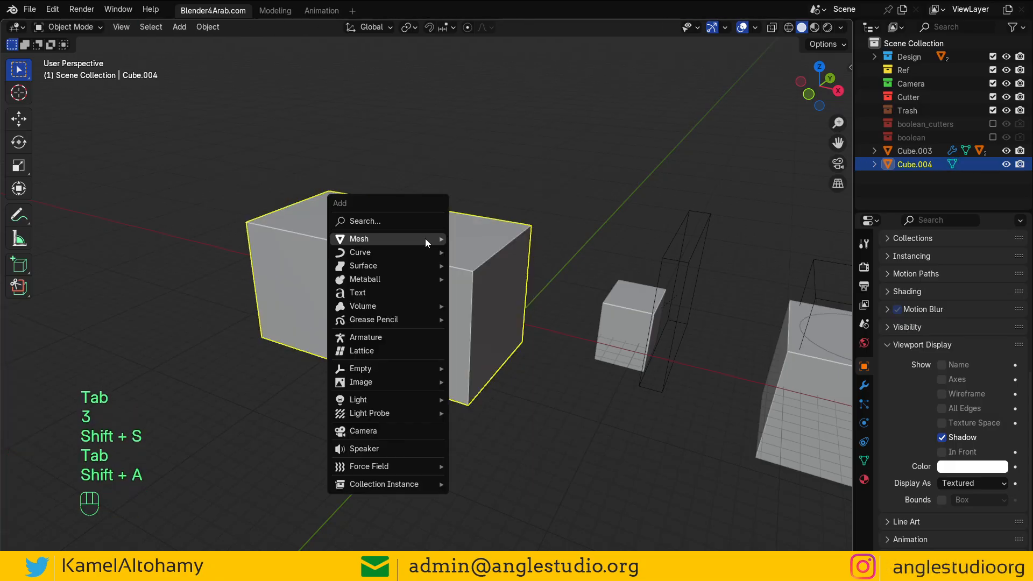
pyautogui.moveTo(426, 238)
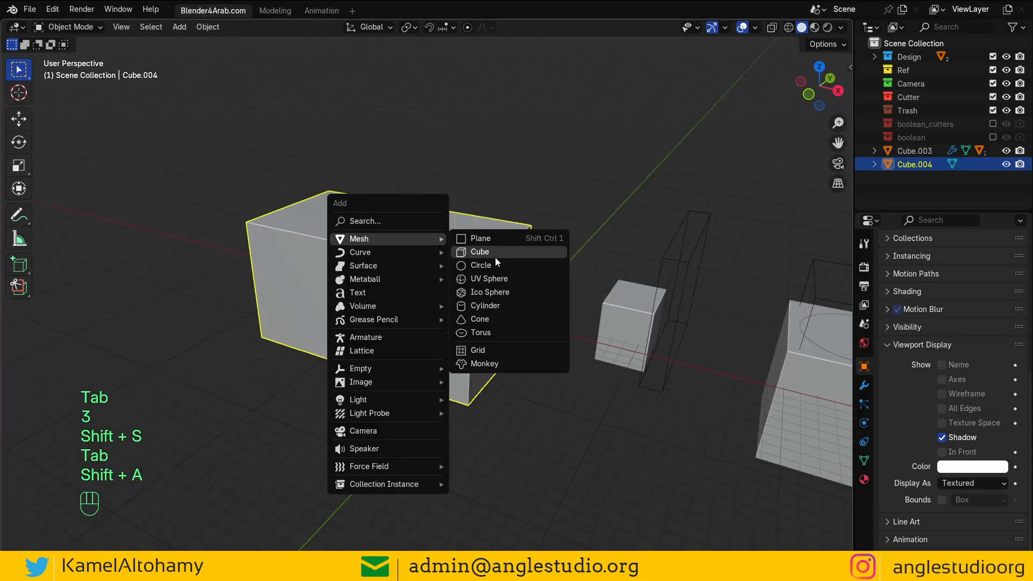
pyautogui.click(487, 305)
pyautogui.press('g')
pyautogui.press('s')
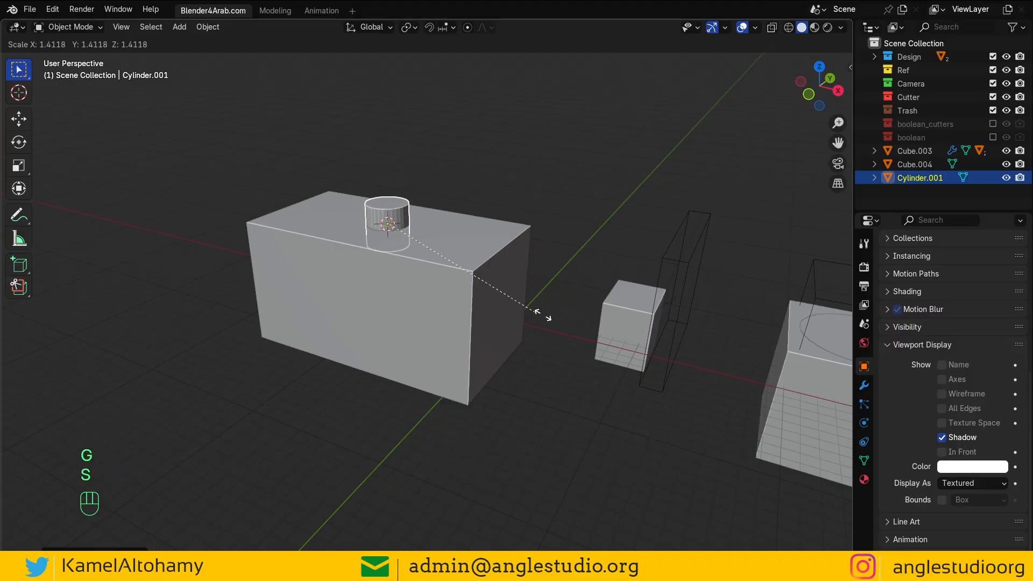
pyautogui.click(525, 277)
# Step: Stretch the cylinder along Z so it reaches deeper into the box, and give it auto smooth shading
pyautogui.press('s')
pyautogui.press('z')
pyautogui.click(605, 344)
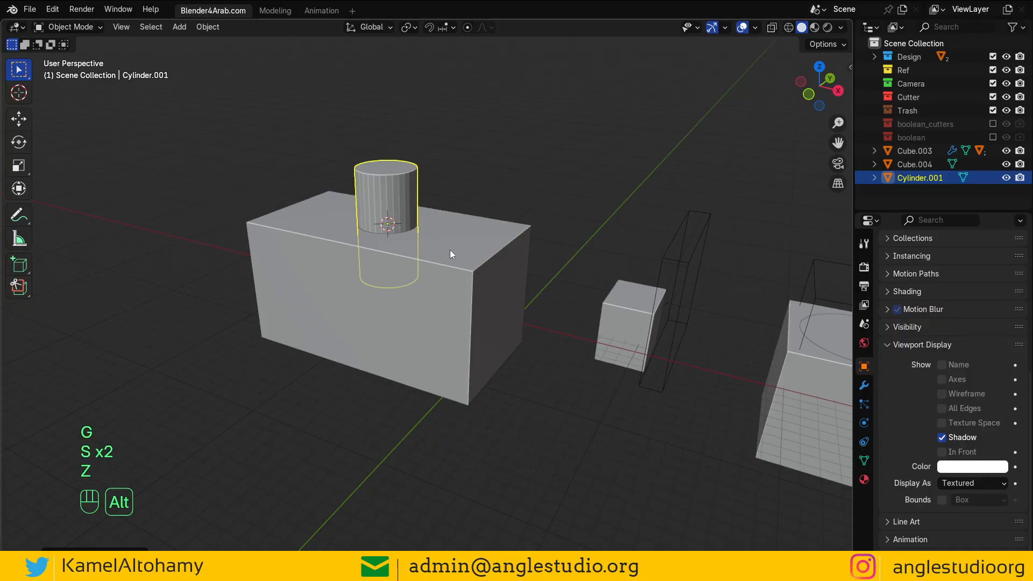
pyautogui.keyDown('alt'); pyautogui.moveTo(452, 253); pyautogui.dragTo(546, 260); pyautogui.keyUp('alt')
pyautogui.rightClick(521, 221)
pyautogui.click(521, 220)
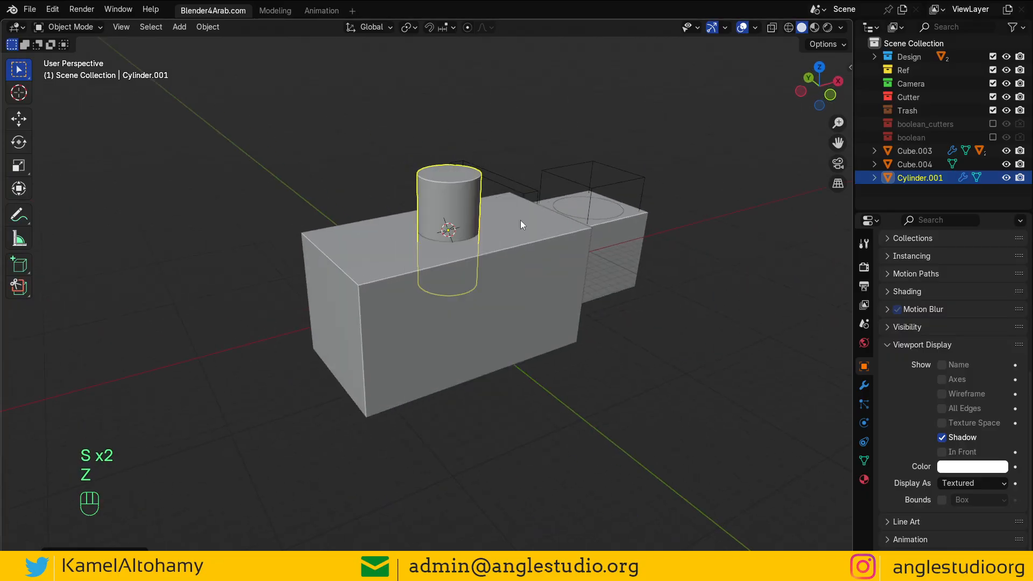
# Step: Cut the cylinder out of the long box with Brush Boolean Difference and show the box's modifier settings
pyautogui.keyDown('shift'); pyautogui.click(492, 269); pyautogui.keyUp('shift')
pyautogui.hotkey('shift', 'ctrl', 'b')
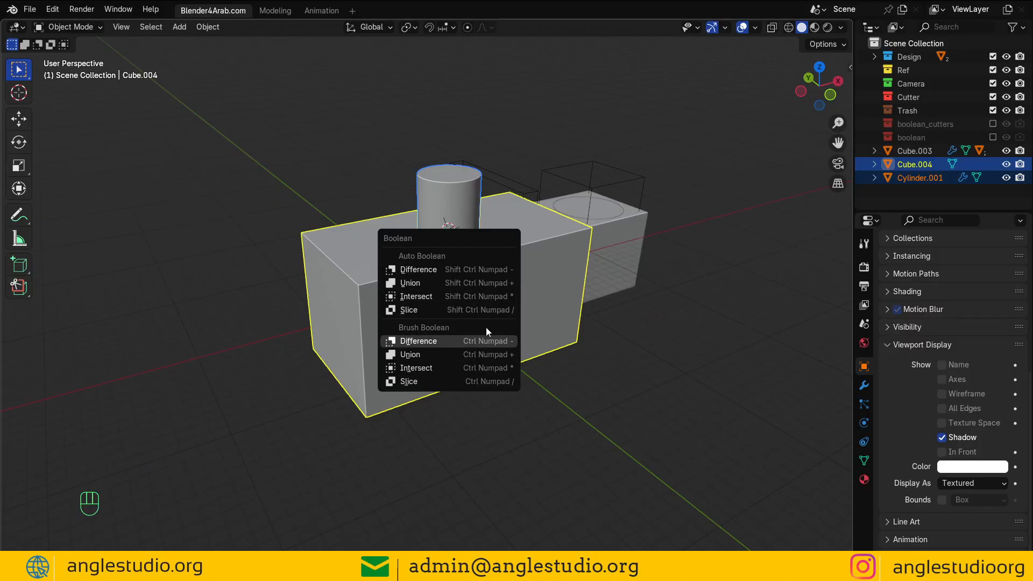
pyautogui.click(433, 345)
pyautogui.moveTo(491, 297); pyautogui.dragTo(500, 275, button='middle')
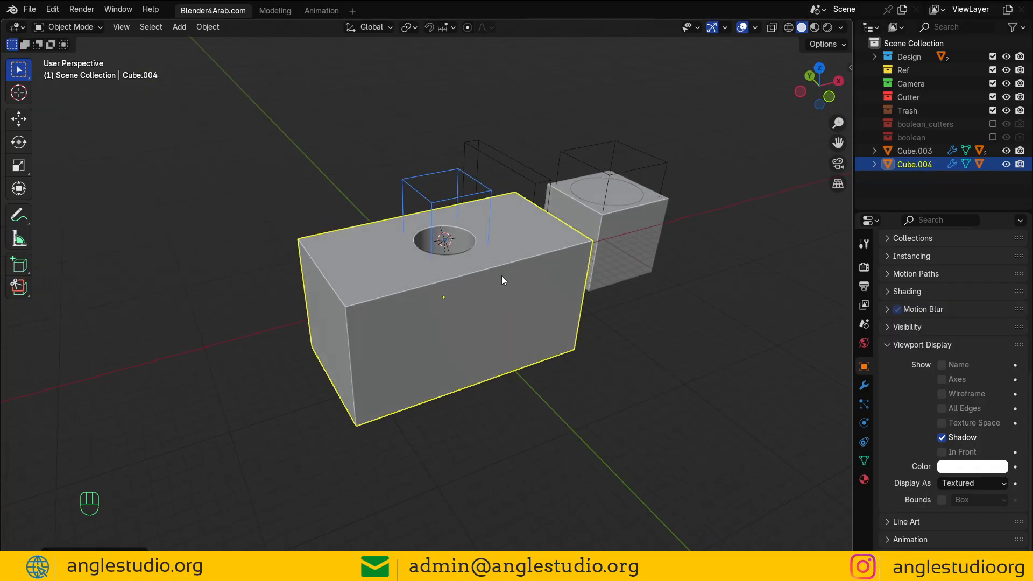
pyautogui.click(864, 385)
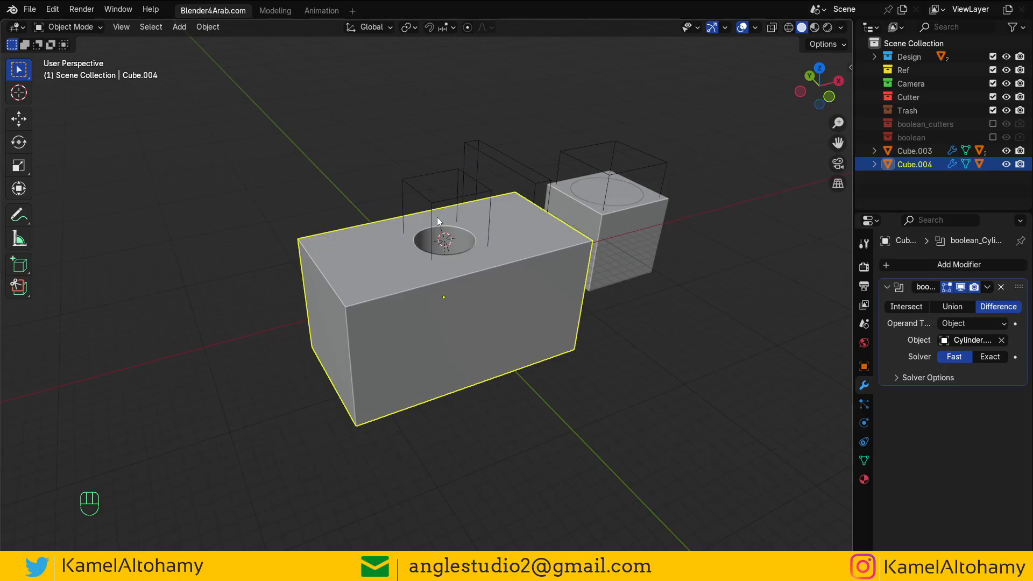
# Step: Snap the 3D cursor to the long box's nearest top corner vertex and return to Object Mode
pyautogui.click(448, 199)
pyautogui.click(368, 303)
pyautogui.press('Tab')
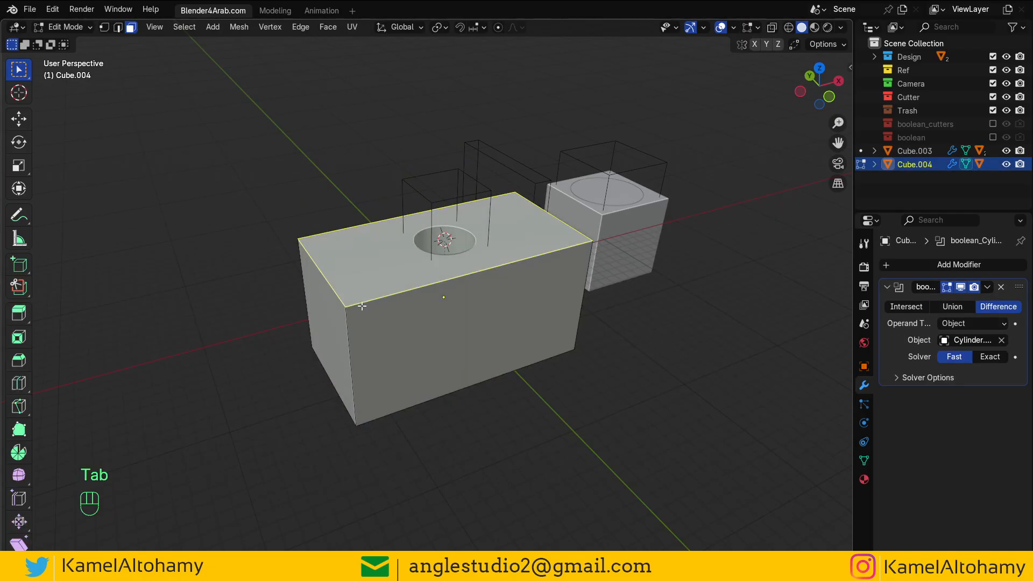
pyautogui.press('1')
pyautogui.hotkey('shift', 's')
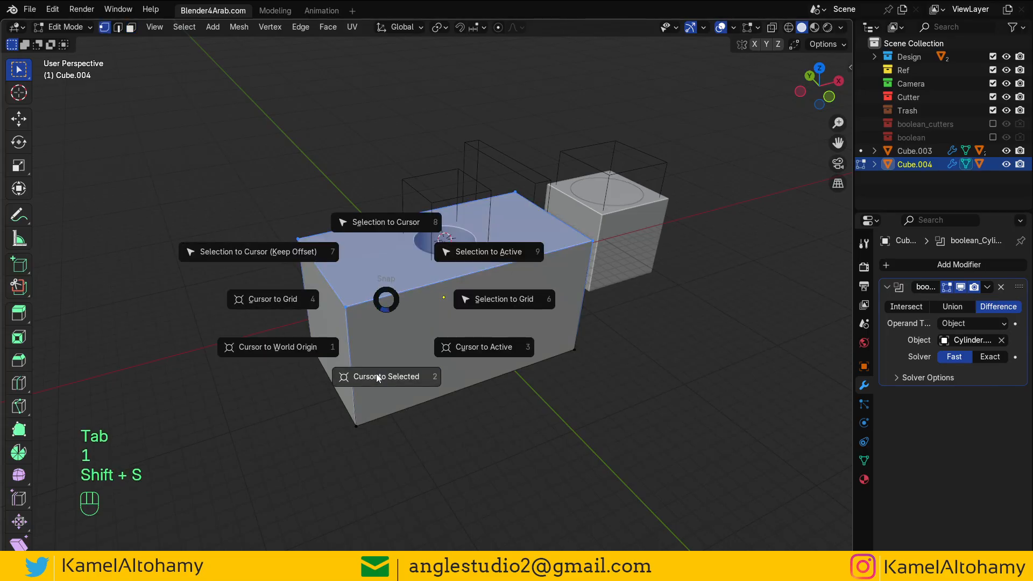
pyautogui.click(385, 322)
pyautogui.click(347, 309)
pyautogui.hotkey('shift', 's')
pyautogui.click(350, 352)
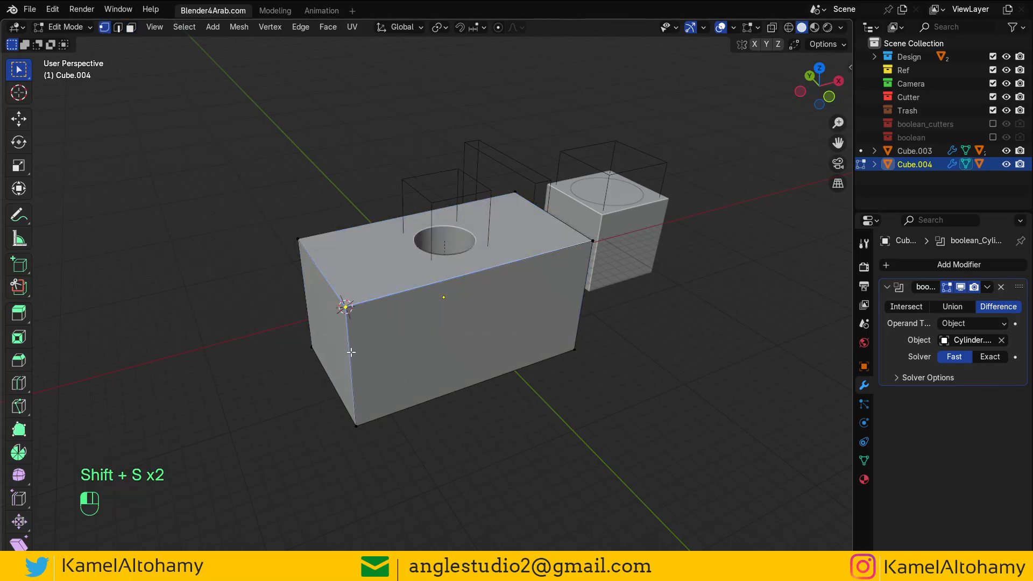
pyautogui.click(338, 303)
pyautogui.hotkey('shift', 's')
pyautogui.click(349, 358)
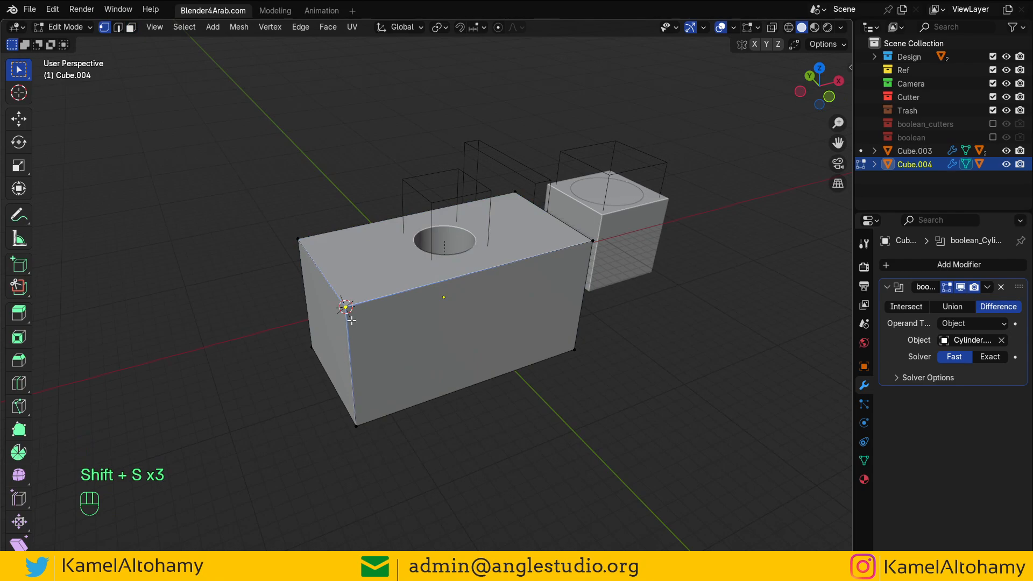
pyautogui.press('Tab')
# Step: Add an ico sphere at the box's corner and enlarge it
pyautogui.hotkey('shift', 'a')
pyautogui.moveTo(351, 316)
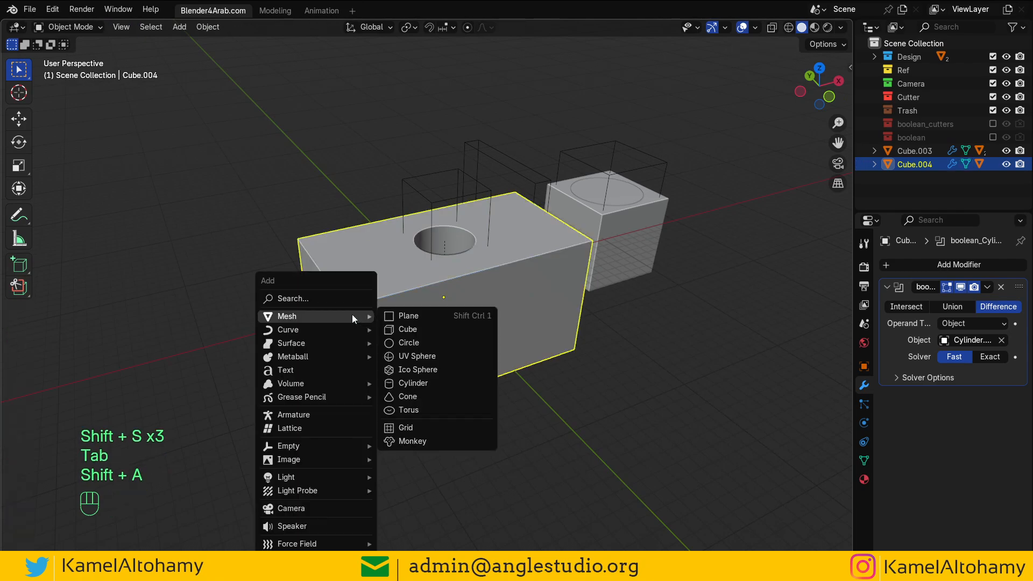
pyautogui.click(427, 372)
pyautogui.press('s')
pyautogui.click(486, 326)
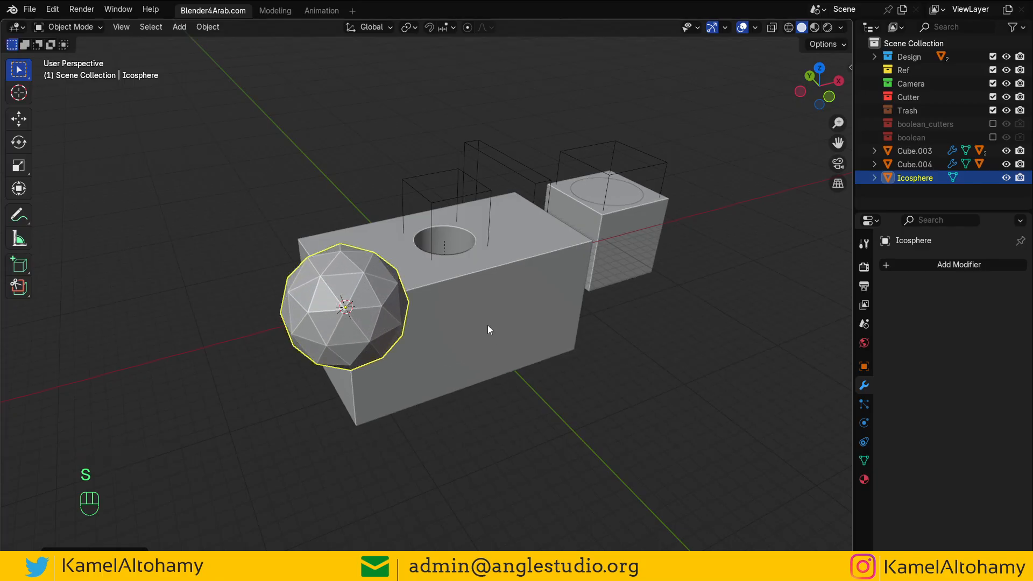
# Step: Subtract the ico sphere from the long box with Auto Boolean Difference and inspect the cut mesh in Edit Mode
pyautogui.keyDown('ctrl'); pyautogui.click(487, 311); pyautogui.keyUp('ctrl')
pyautogui.hotkey('shift', 'ctrl', 'b')
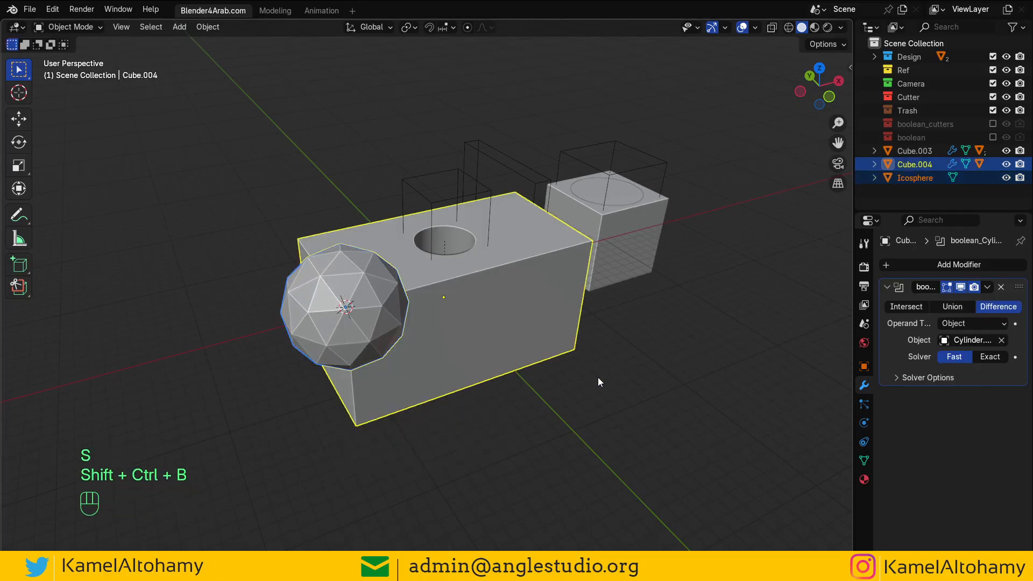
pyautogui.hotkey('shift', 'ctrl', 'b')
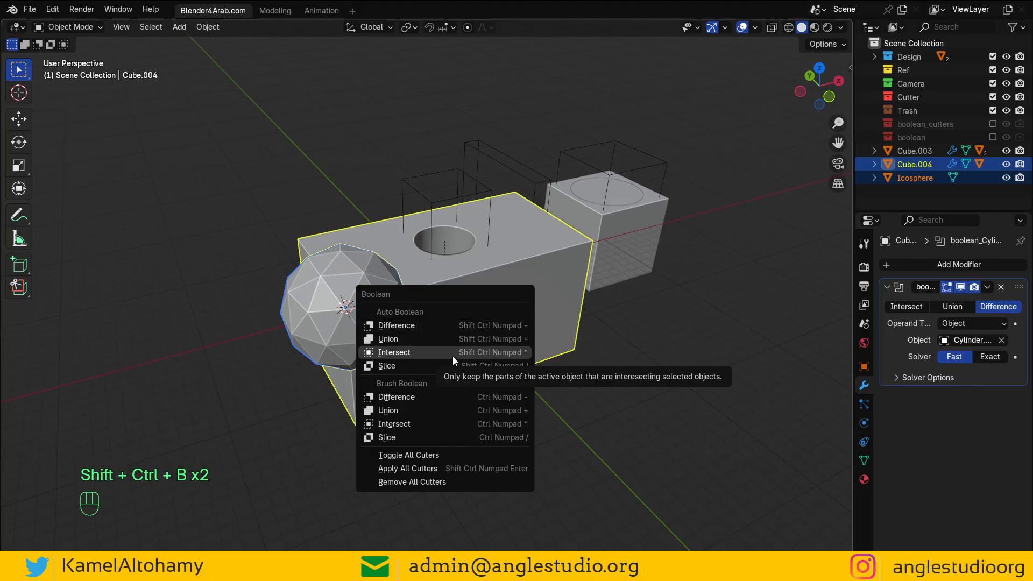
pyautogui.click(409, 326)
pyautogui.moveTo(432, 326)
pyautogui.keyDown('alt'); pyautogui.mouseDown()
pyautogui.moveTo(511, 307)
pyautogui.moveTo(410, 315)
pyautogui.moveTo(341, 211)
pyautogui.moveTo(442, 317)
pyautogui.moveTo(436, 330)
pyautogui.moveTo(382, 274)
pyautogui.moveTo(431, 324)
pyautogui.mouseUp(); pyautogui.keyUp('alt')
pyautogui.press('Tab')
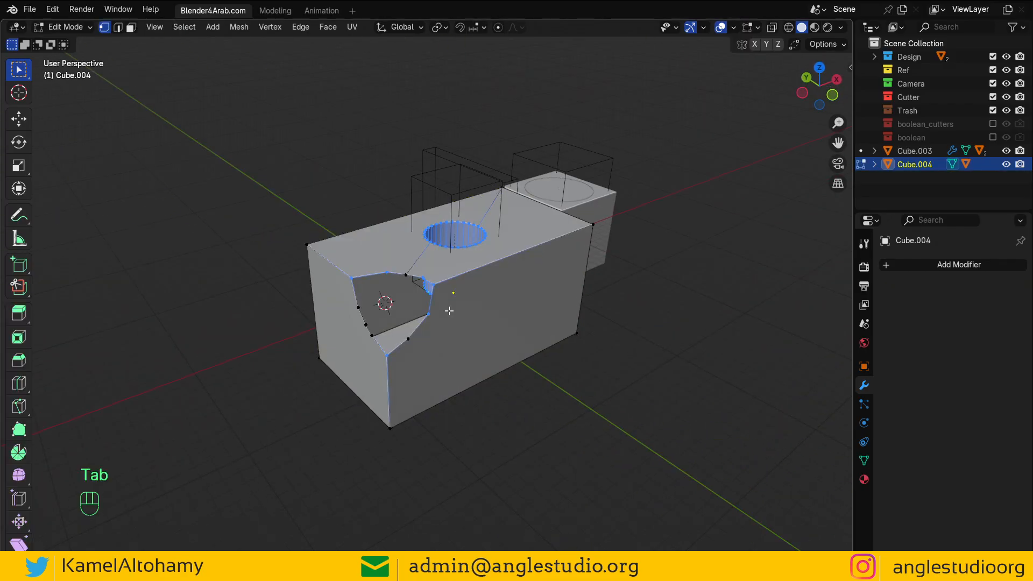
pyautogui.press('Tab')
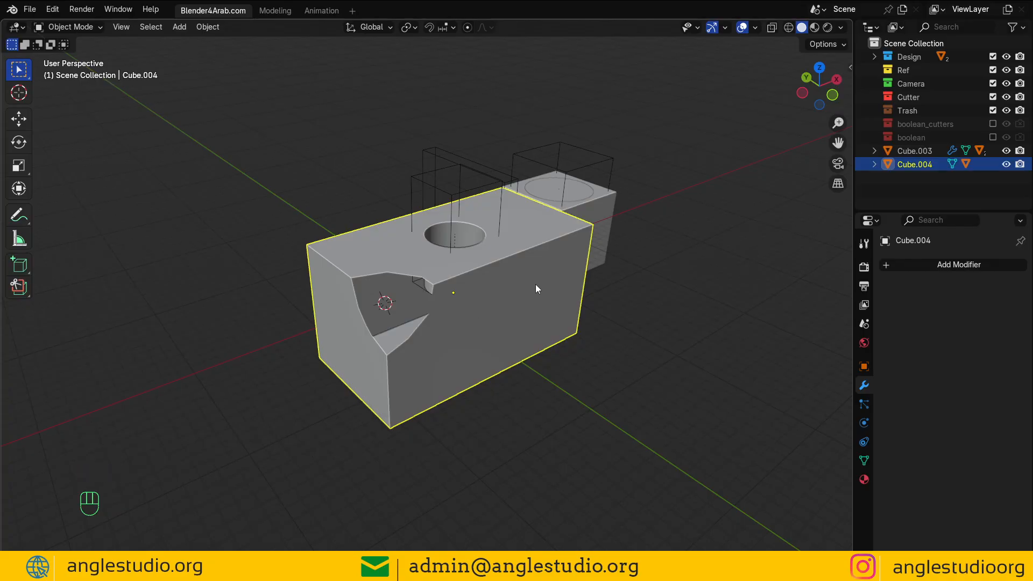
# Step: Select Cube.003 together with Cube.004 and review the available Auto Boolean and Brush Boolean operations
pyautogui.click(604, 233)
pyautogui.keyDown('shift'); pyautogui.click(578, 280); pyautogui.keyUp('shift')
pyautogui.hotkey('shift', 'ctrl', 'b')
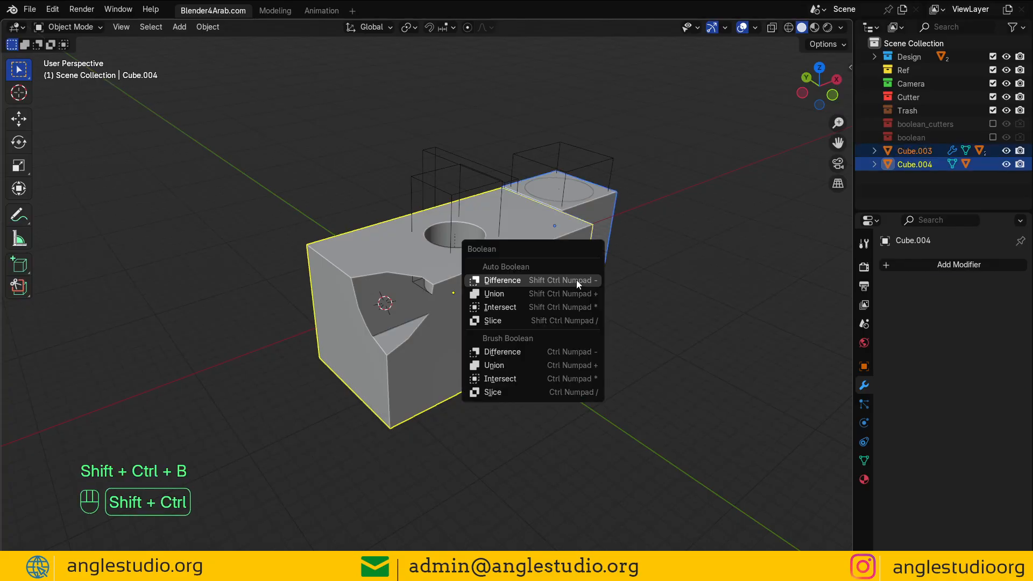
pyautogui.click(506, 356)
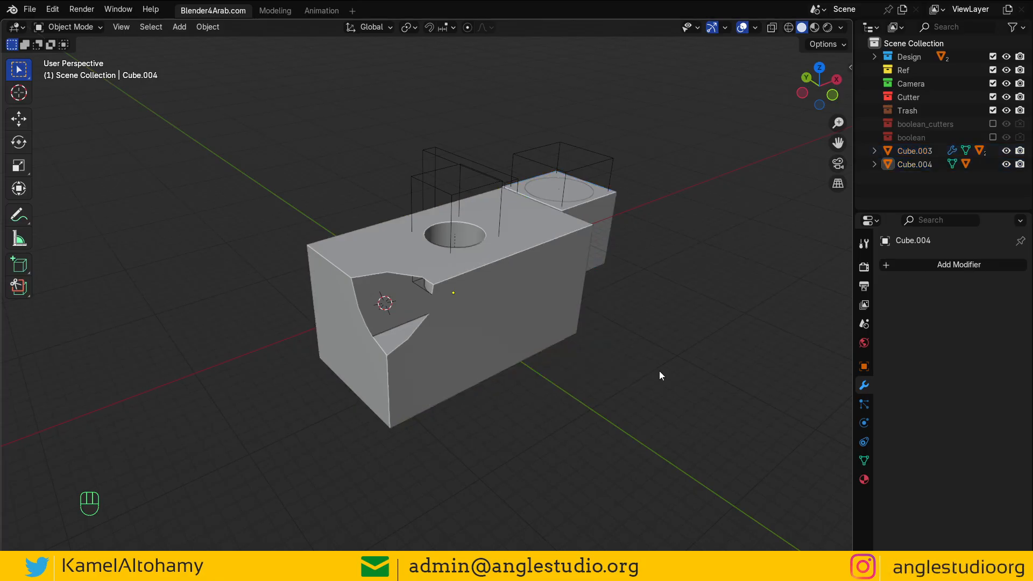
pyautogui.click(609, 250)
pyautogui.hotkey('shift', 'ctrl', 'b')
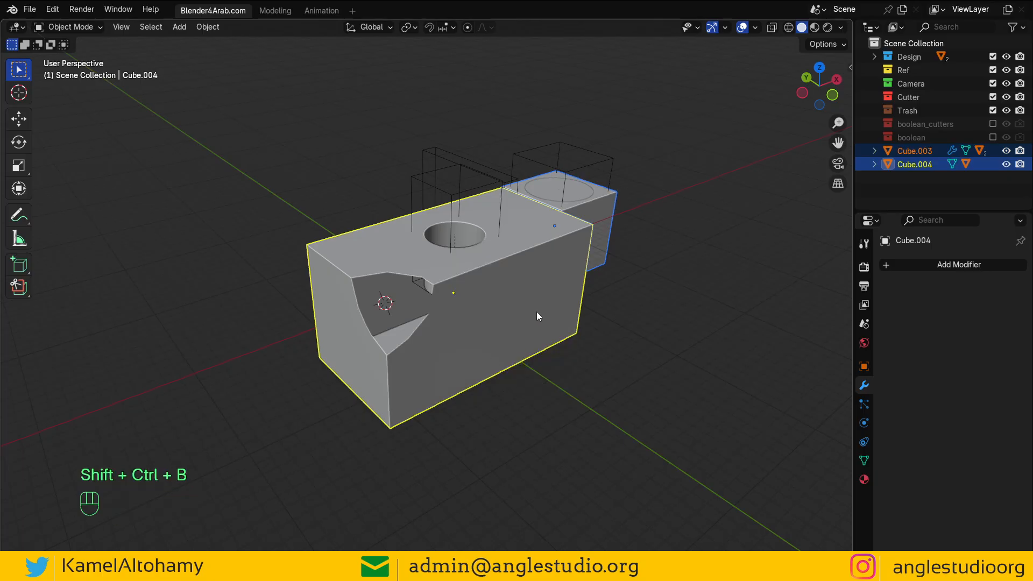
# Step: Snap the 3D cursor to the long box's other top corner vertex at the notched end and return to Object Mode
pyautogui.hotkey('shift', 'ctrl', 'b')
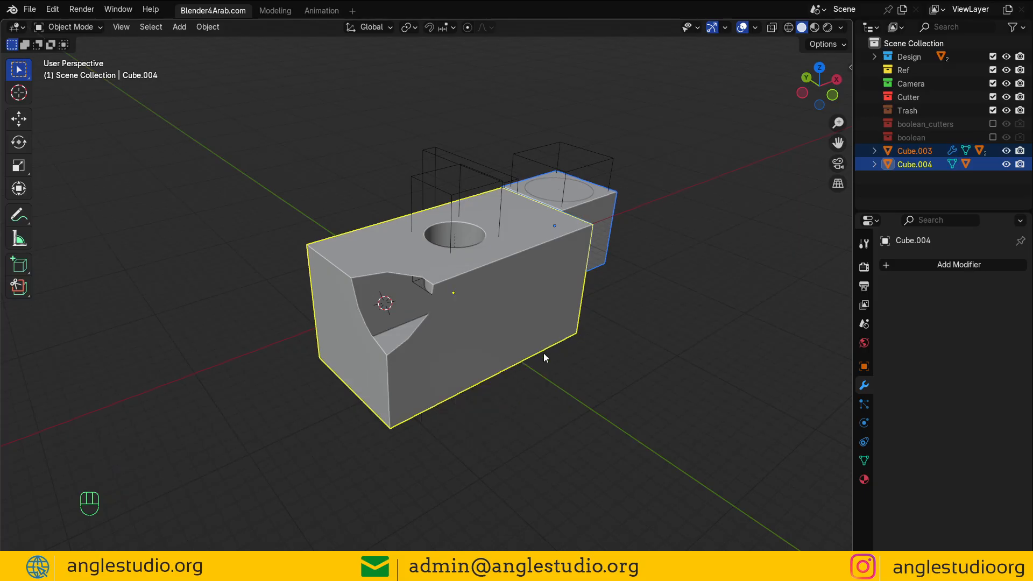
pyautogui.press('Tab')
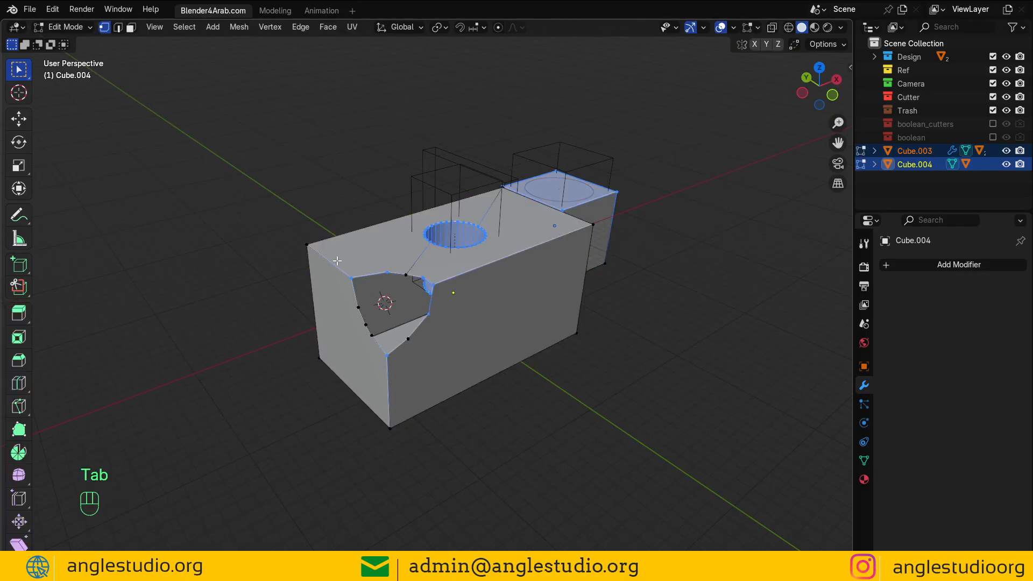
pyautogui.click(335, 258)
pyautogui.hotkey('shift', 's')
pyautogui.click(342, 314)
pyautogui.press('Tab')
# Step: Add a cube at the long box's corner and enlarge it so that it overlaps the corner
pyautogui.hotkey('shift', 'a')
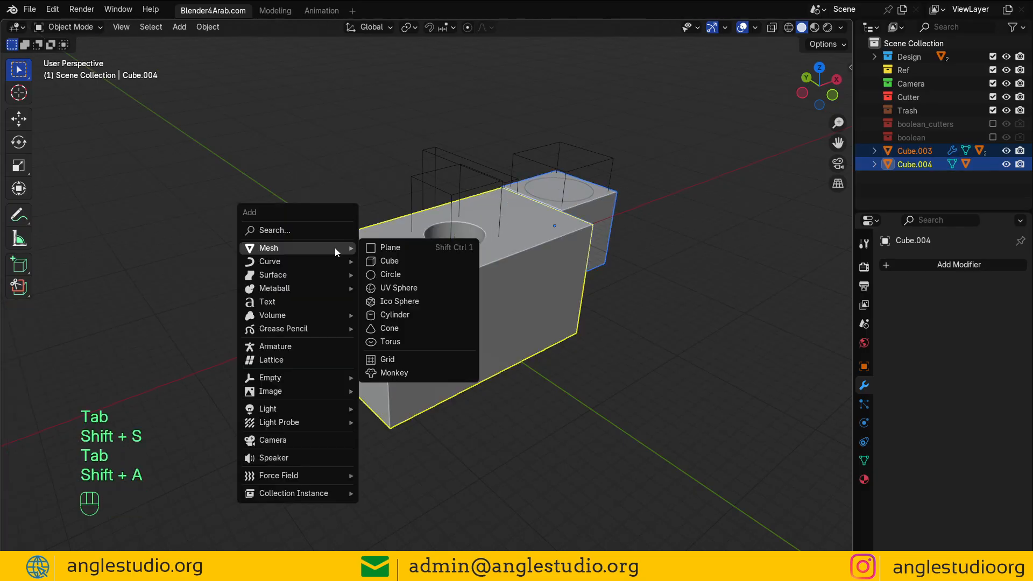
pyautogui.click(388, 263)
pyautogui.press('s')
pyautogui.click(441, 327)
# Step: Merge the small corner cube into the long box with Auto Boolean Union and inspect the mesh in Edit Mode
pyautogui.keyDown('shift'); pyautogui.click(459, 317); pyautogui.keyUp('shift')
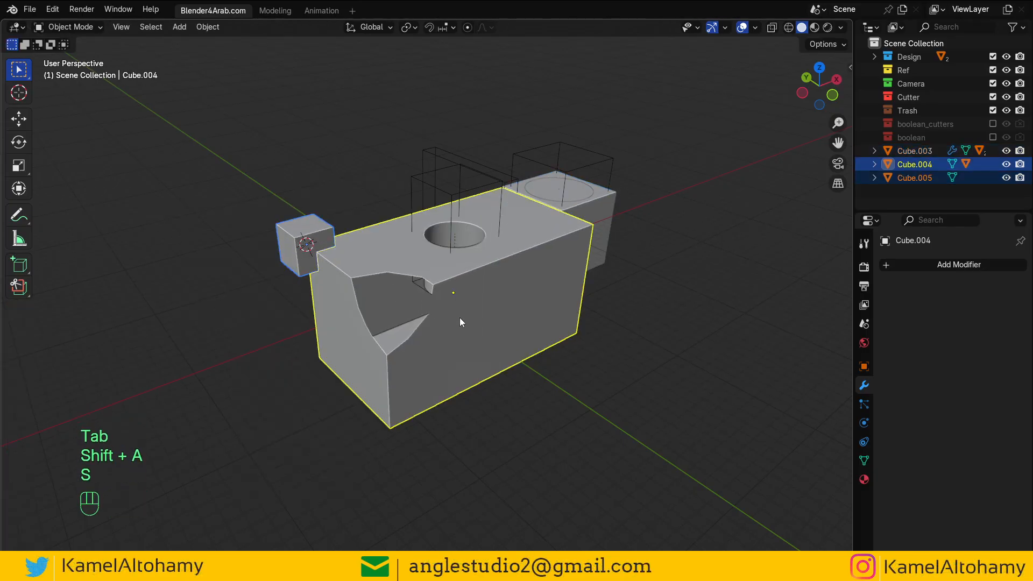
pyautogui.hotkey('shift', 'ctrl', 'b')
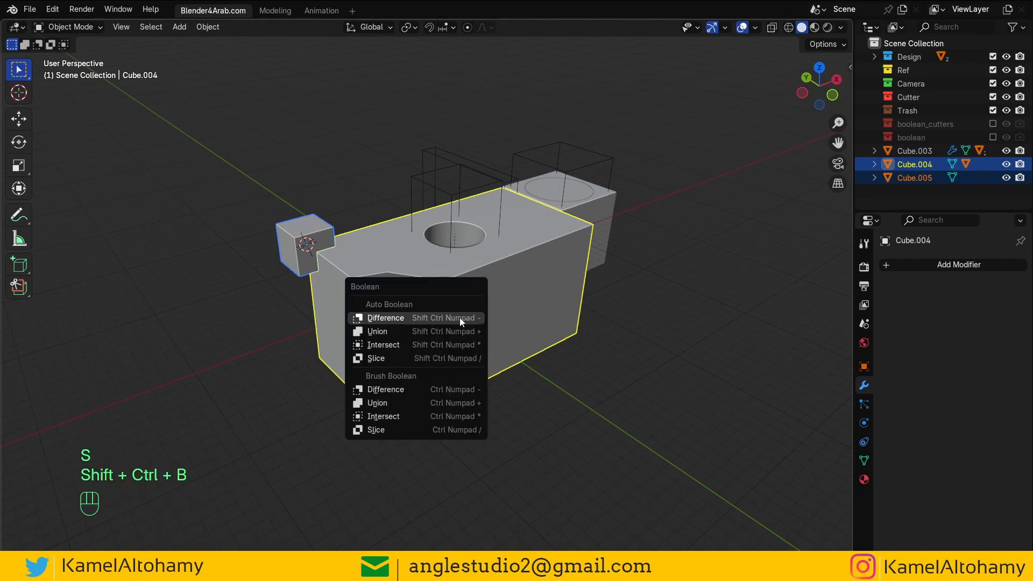
pyautogui.click(452, 330)
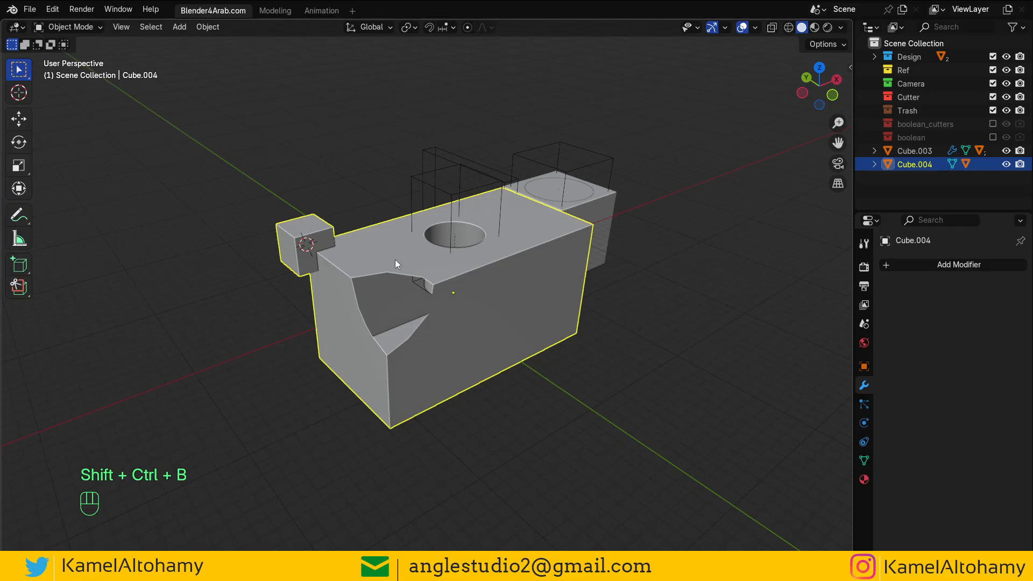
pyautogui.press('Tab')
pyautogui.press('Tab')
pyautogui.press('Tab')
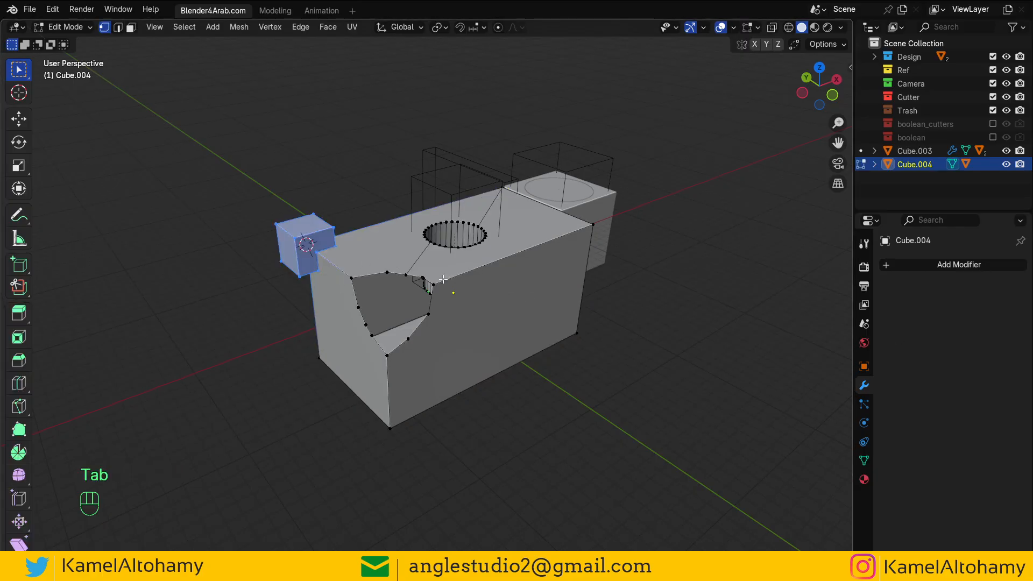
# Step: Undo the Auto Boolean Union of the small corner cube and the long box
pyautogui.hotkey('ctrl', 'z')
pyautogui.hotkey('ctrl', 'z')
pyautogui.hotkey('ctrl', 'z')
pyautogui.hotkey('ctrl', 'z')
pyautogui.hotkey('ctrl', 'z')
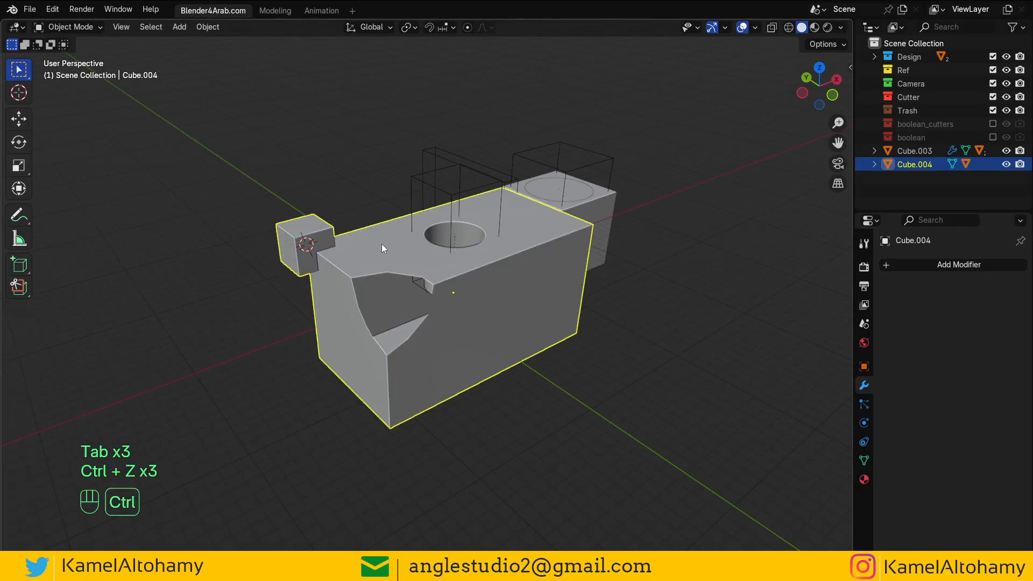
pyautogui.hotkey('ctrl', 'z')
pyautogui.hotkey('ctrl', 'z')
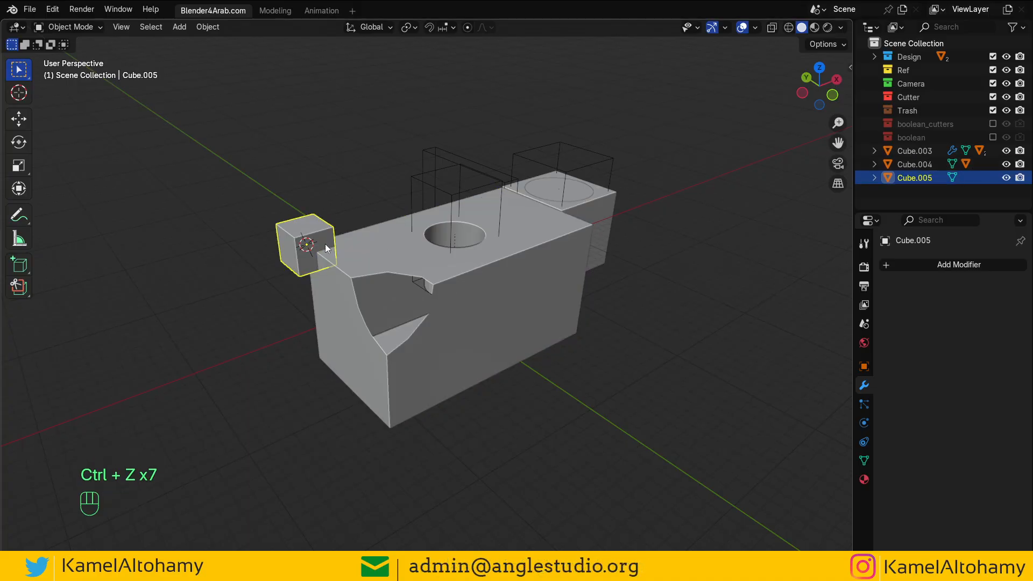
# Step: Join the small corner cube to the long box with Brush Boolean Union
pyautogui.keyDown('shift'); pyautogui.click(355, 258); pyautogui.keyUp('shift')
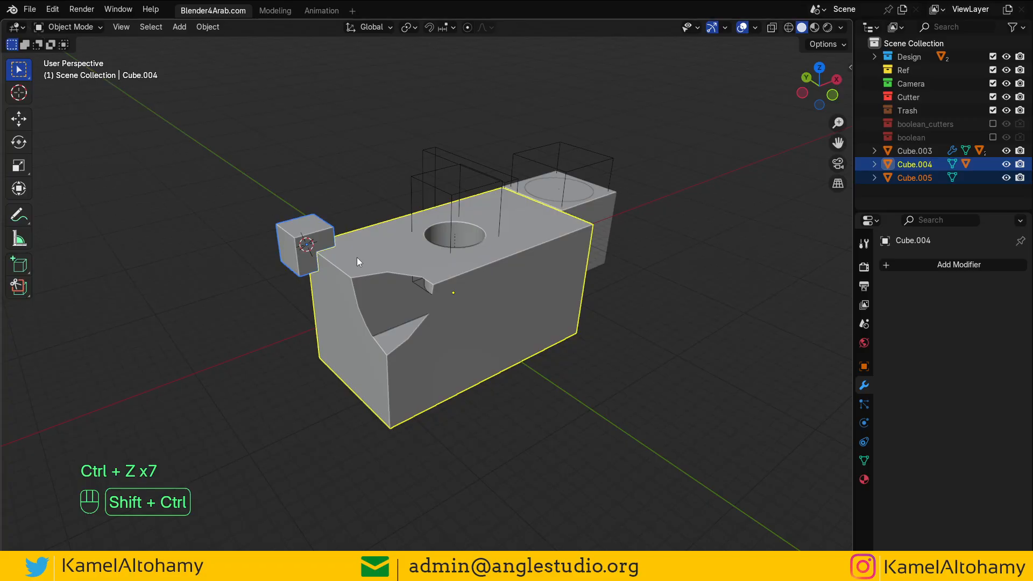
pyautogui.hotkey('shift', 'ctrl', 'b')
pyautogui.click(301, 328)
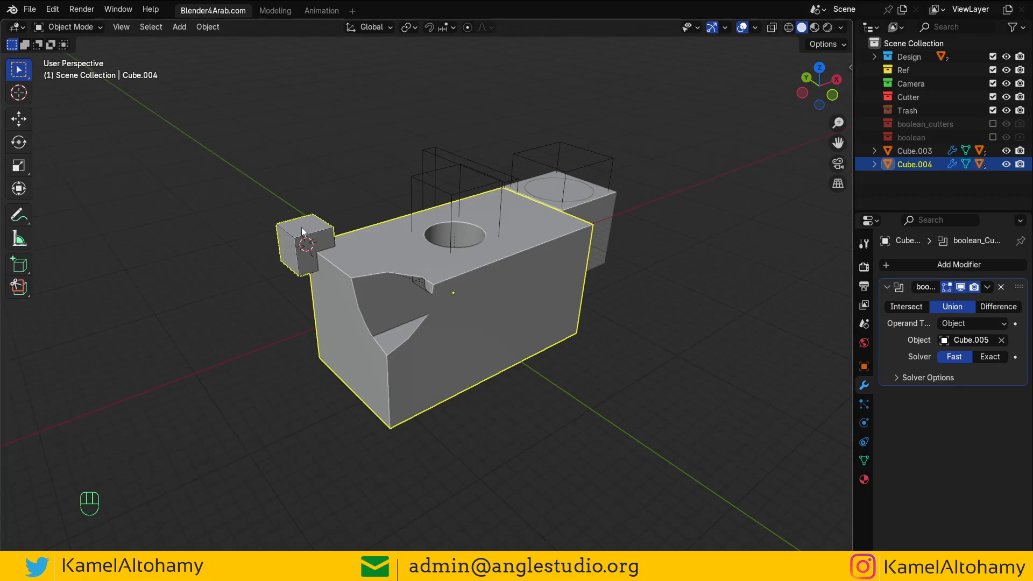
pyautogui.press('s')
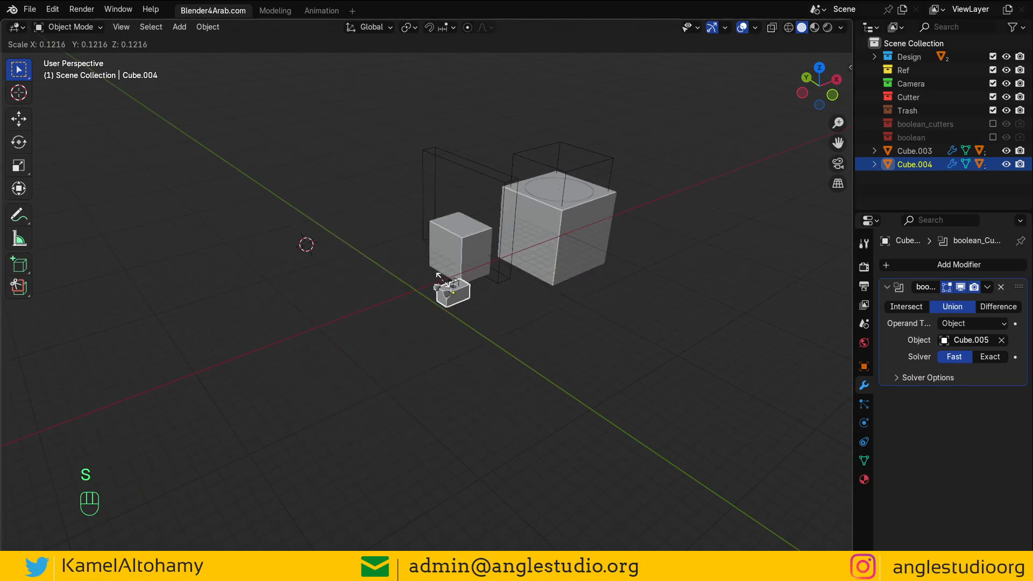
pyautogui.press('Escape')
# Step: Select the cylinder cutter, then trial-move the long box to check how its cutter follows, and cancel the move
pyautogui.keyDown('alt'); pyautogui.moveTo(659, 305); pyautogui.dragTo(452, 243); pyautogui.keyUp('alt')
pyautogui.click(440, 232)
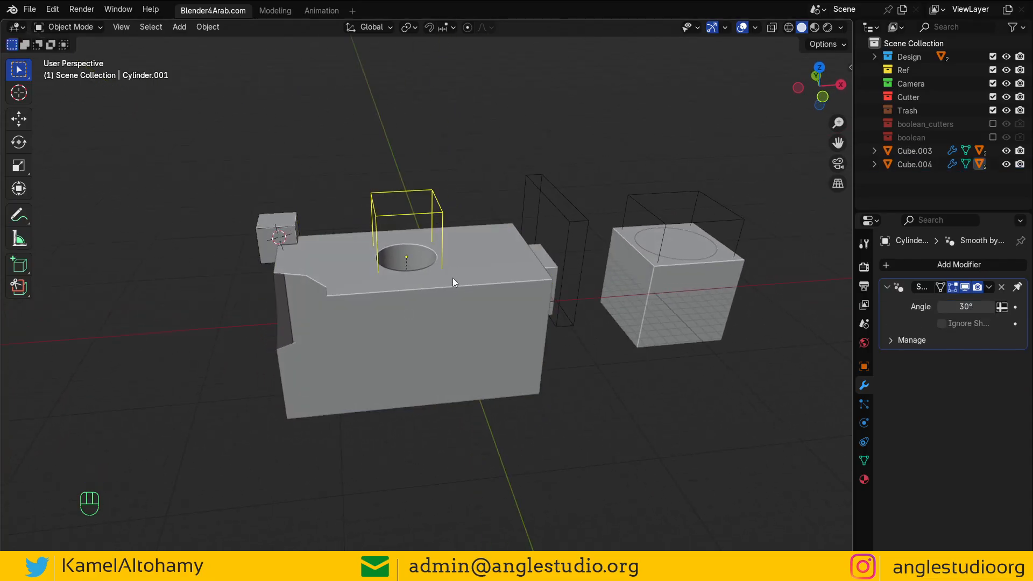
pyautogui.click(456, 281)
pyautogui.press('g')
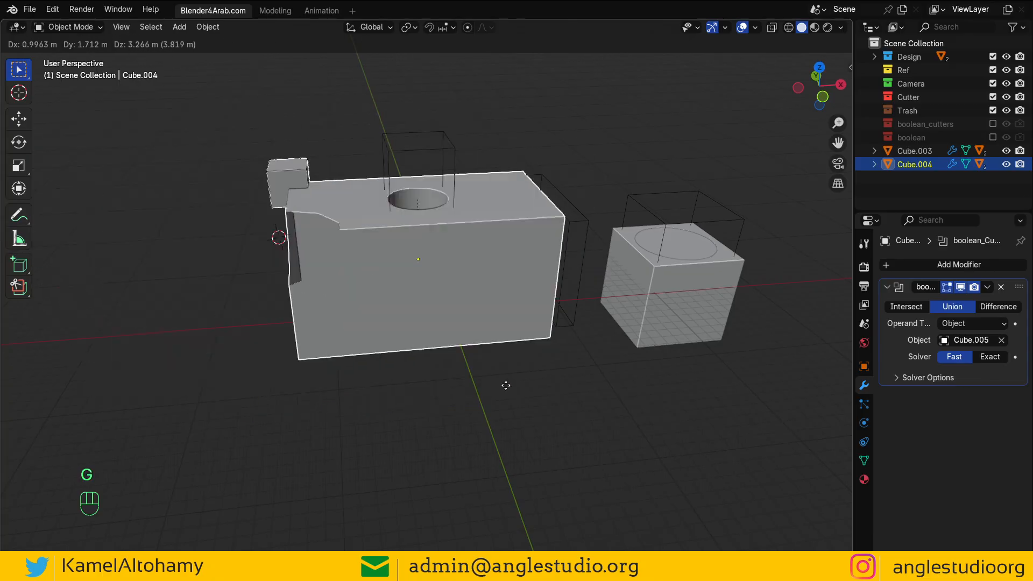
pyautogui.press('Escape')
pyautogui.scroll(-2, 393, 377)
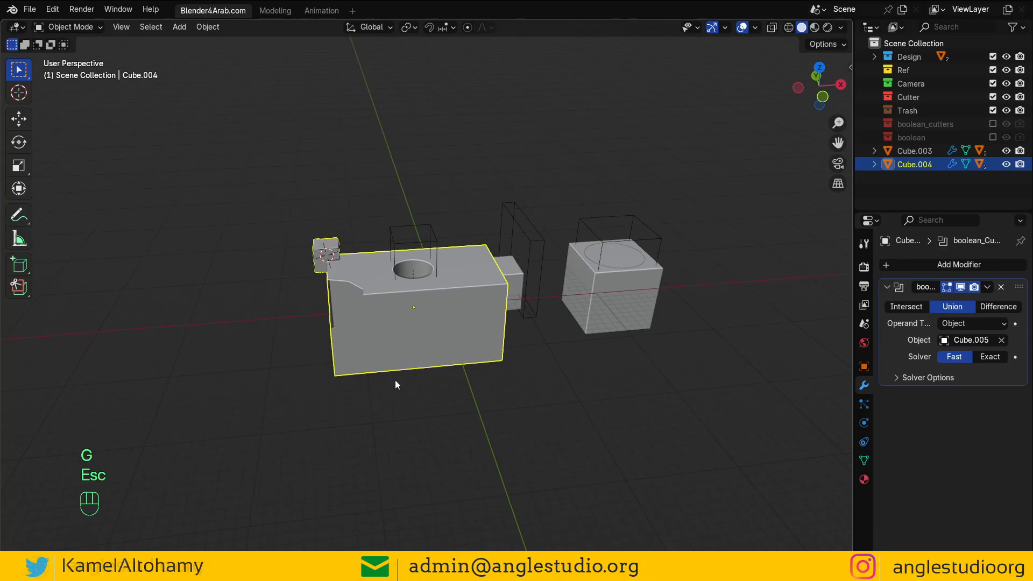
# Step: Examine the cutter objects from another angle and trial-move the long box again, cancelling the move
pyautogui.keyDown('alt'); pyautogui.keyDown('shift'); pyautogui.moveTo(535, 387); pyautogui.dragTo(456, 372); pyautogui.keyUp('shift'); pyautogui.keyUp('alt')
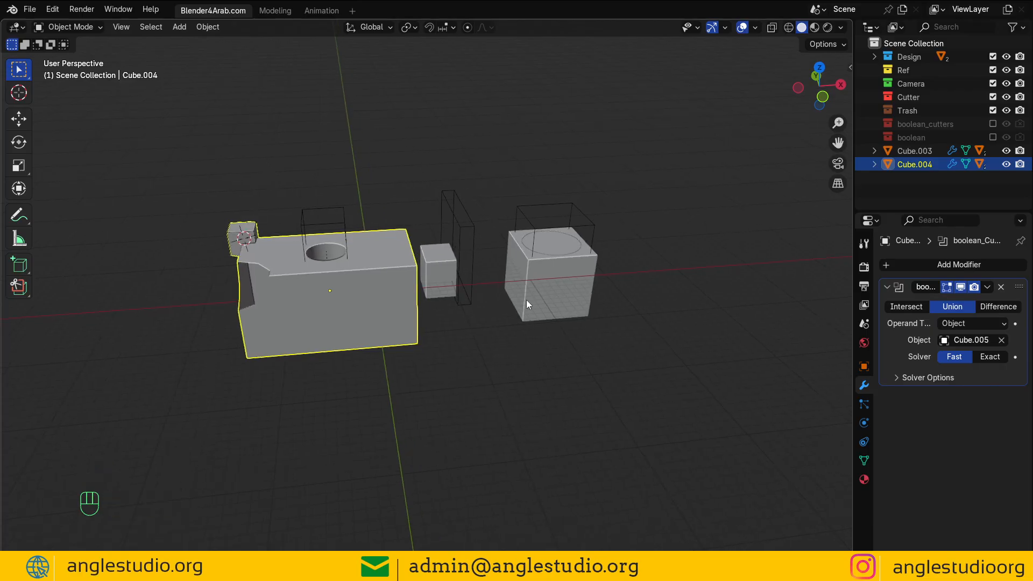
pyautogui.click(458, 226)
pyautogui.click(379, 278)
pyautogui.keyDown('alt'); pyautogui.moveTo(367, 279); pyautogui.dragTo(516, 289); pyautogui.keyUp('alt')
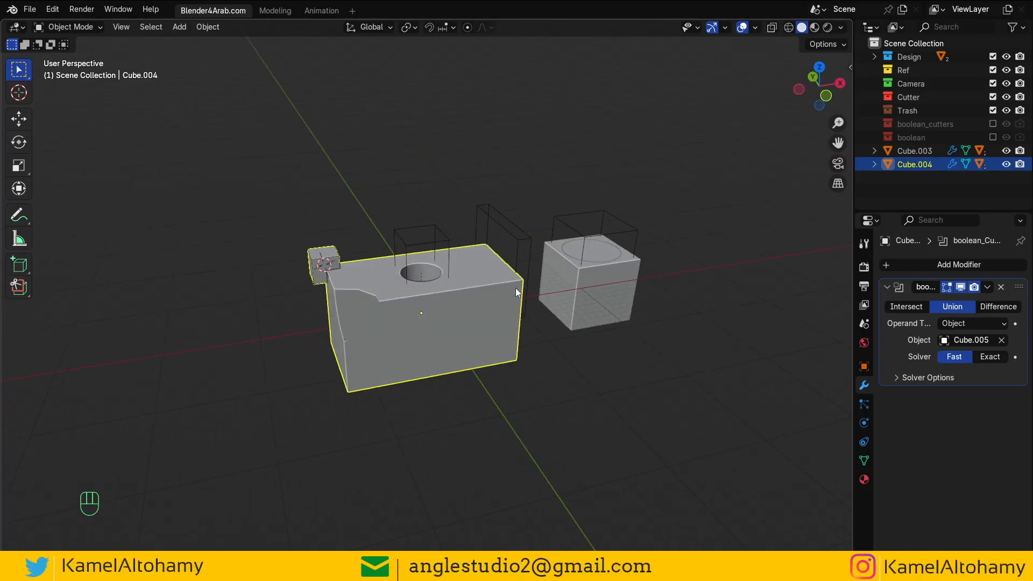
pyautogui.click(431, 243)
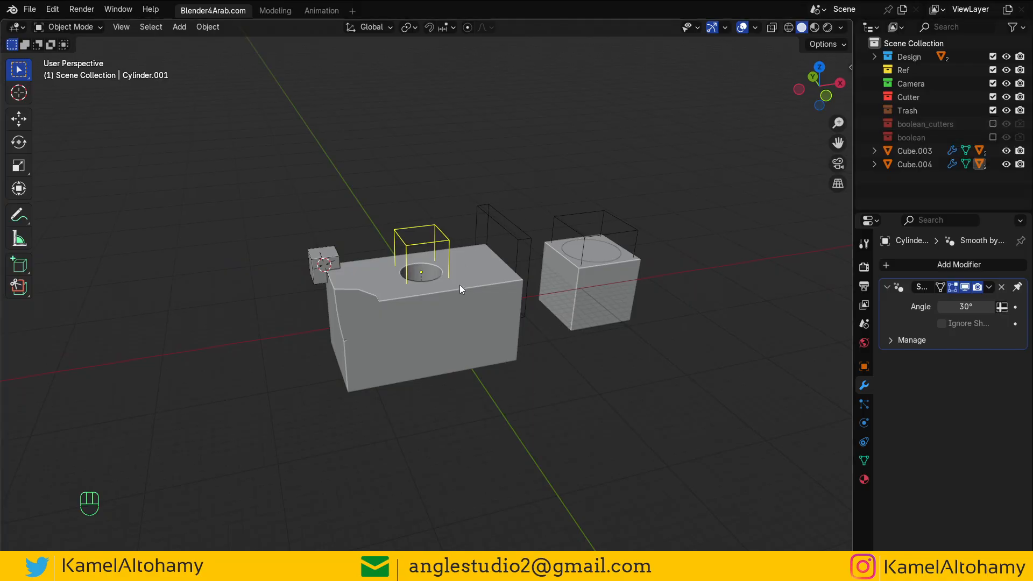
pyautogui.click(438, 291)
pyautogui.press('g')
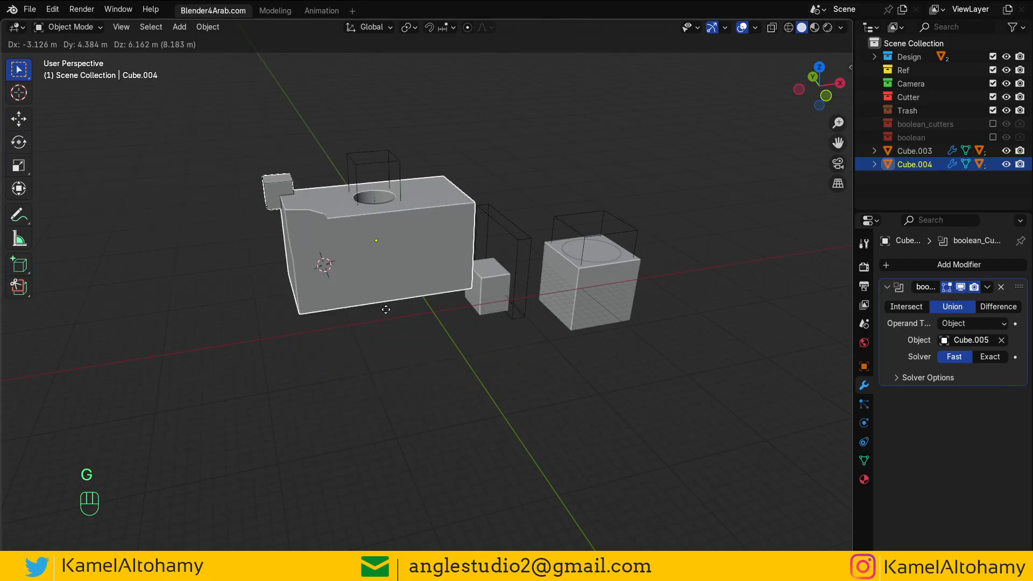
pyautogui.press('Escape')
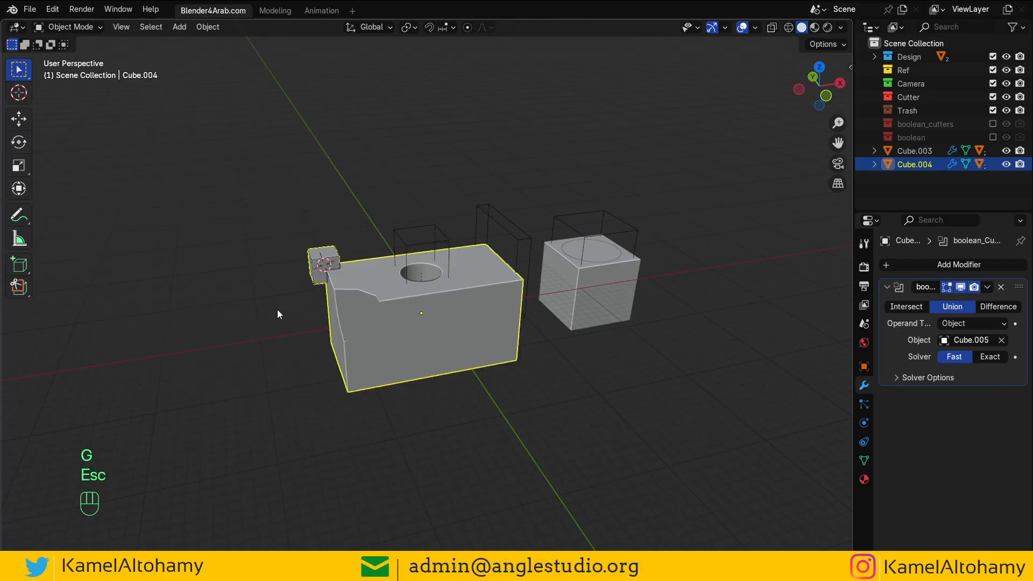
# Step: Place the 3D cursor on the empty floor in front of the objects, add a cube there and enlarge it
pyautogui.keyDown('alt'); pyautogui.middleClick(559, 334); pyautogui.keyUp('alt')
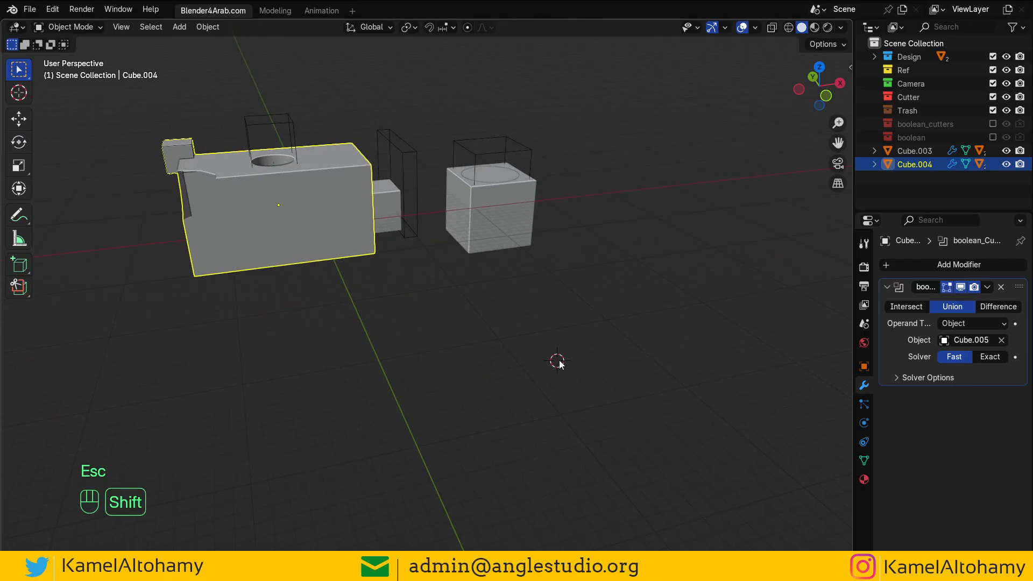
pyautogui.hotkey('shift', 'a')
pyautogui.moveTo(559, 320)
pyautogui.click(613, 334)
pyautogui.press('s')
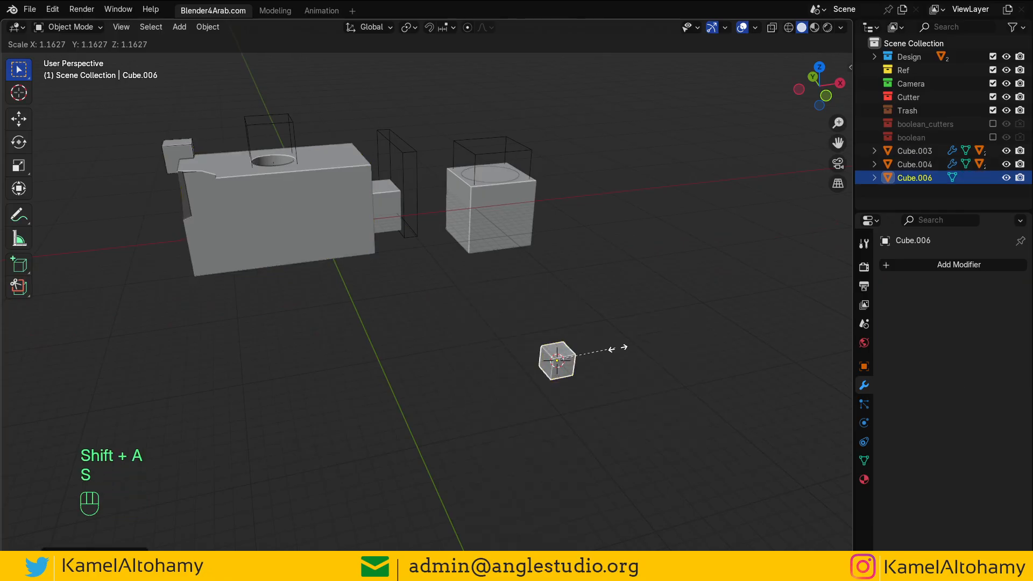
pyautogui.click(852, 355)
# Step: Try to snap the 3D cursor to a top corner vertex of the new large cube in Edit Mode
pyautogui.press('Tab')
pyautogui.click(661, 334)
pyautogui.hotkey('shift', 's')
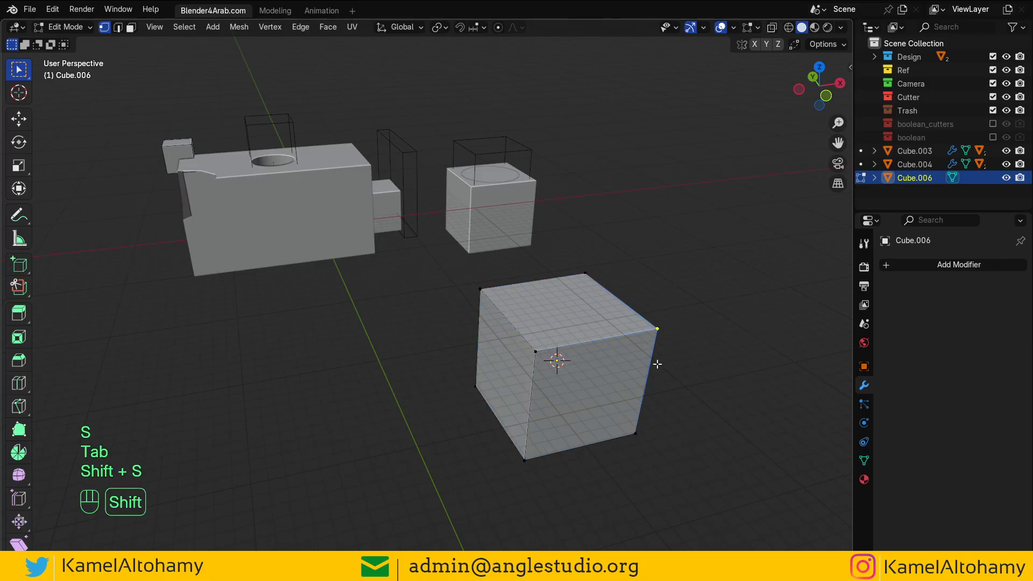
pyautogui.keyDown('shift'); pyautogui.click(671, 337); pyautogui.keyUp('shift')
pyautogui.hotkey('shift', 's')
pyautogui.click(657, 369)
pyautogui.hotkey('shift', 'a')
# Step: Return to Object Mode and add a second cube at the 3D cursor
pyautogui.press('Tab')
pyautogui.hotkey('shift', 'a')
pyautogui.moveTo(655, 335)
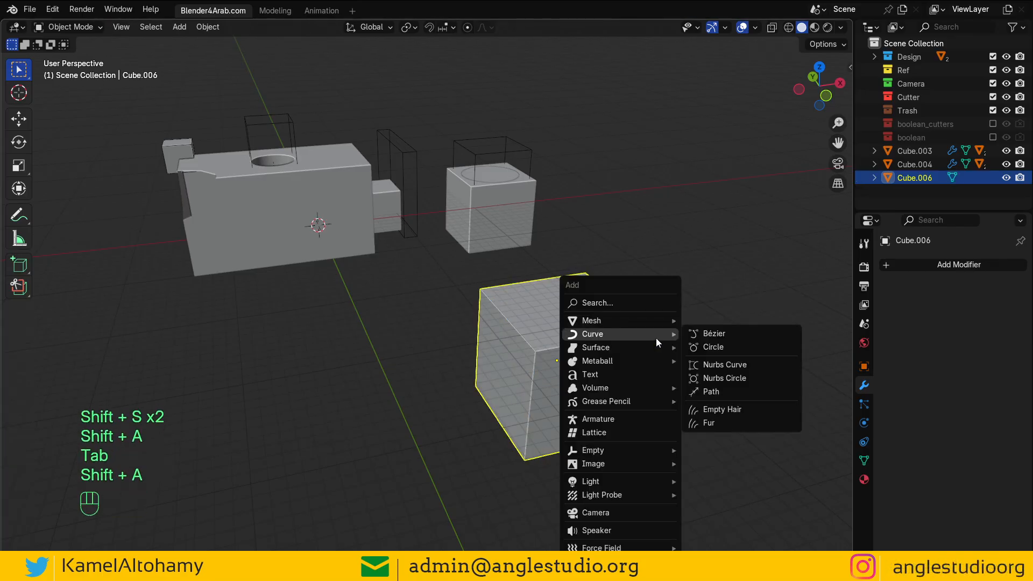
pyautogui.click(697, 335)
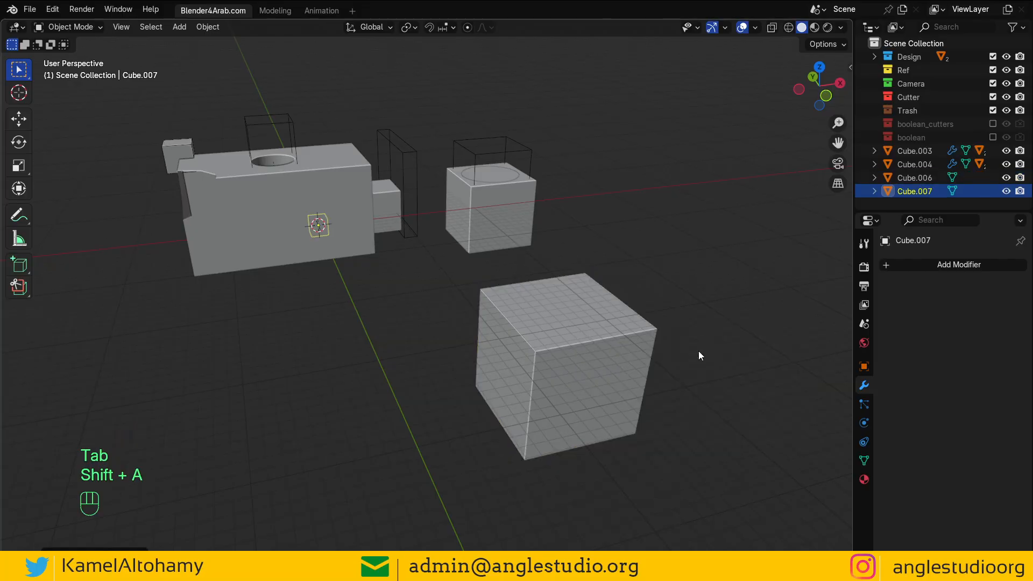
# Step: Snap the 3D cursor to the large cube's top corner vertex and return to Object Mode
pyautogui.click(600, 333)
pyautogui.press('Tab')
pyautogui.click(655, 329)
pyautogui.hotkey('shift', 's')
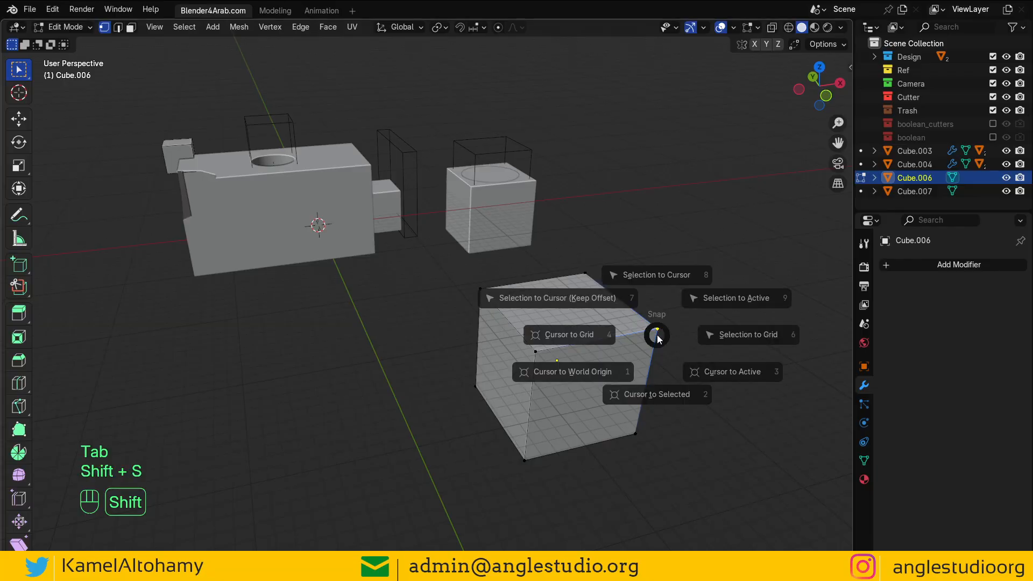
pyautogui.click(653, 402)
pyautogui.press('Tab')
# Step: Switch to wireframe shading and snap the small second cube inside the long box to the 3D cursor
pyautogui.press('z')
pyautogui.click(324, 226)
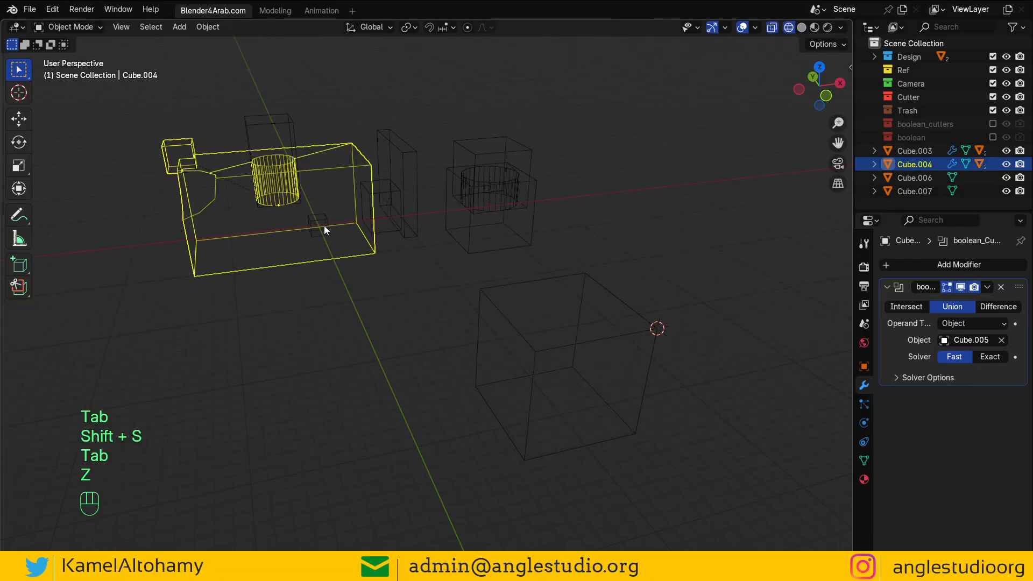
pyautogui.click(325, 222)
pyautogui.hotkey('shift', 's')
pyautogui.click(335, 145)
# Step: Enlarge the second cube around the large cube's corner and return to solid shading
pyautogui.press('s')
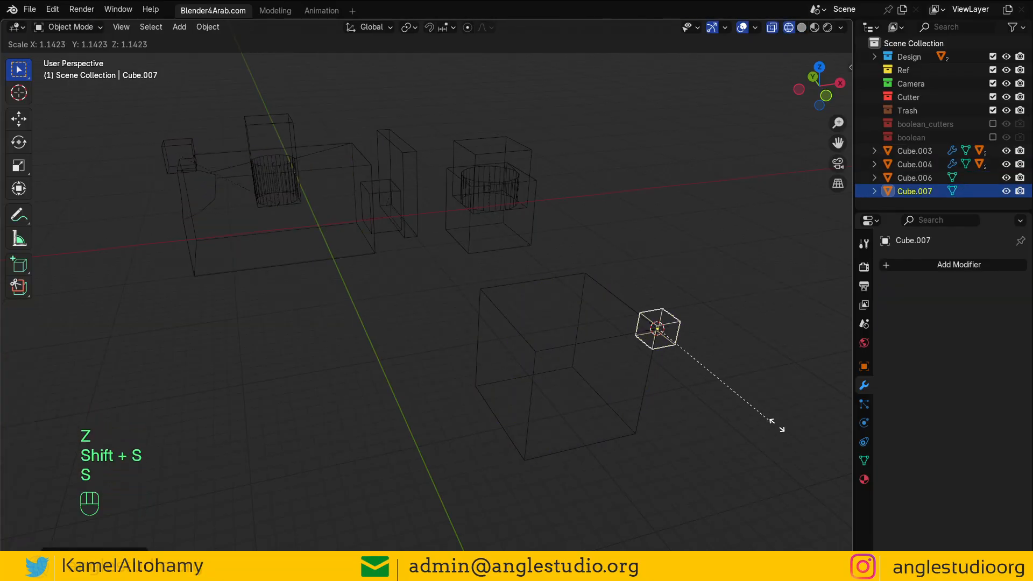
pyautogui.click(179, 540)
pyautogui.press('z')
# Step: Add a Boolean modifier set to Difference to the large cube, with Cube.007 as the cutting object
pyautogui.click(575, 363)
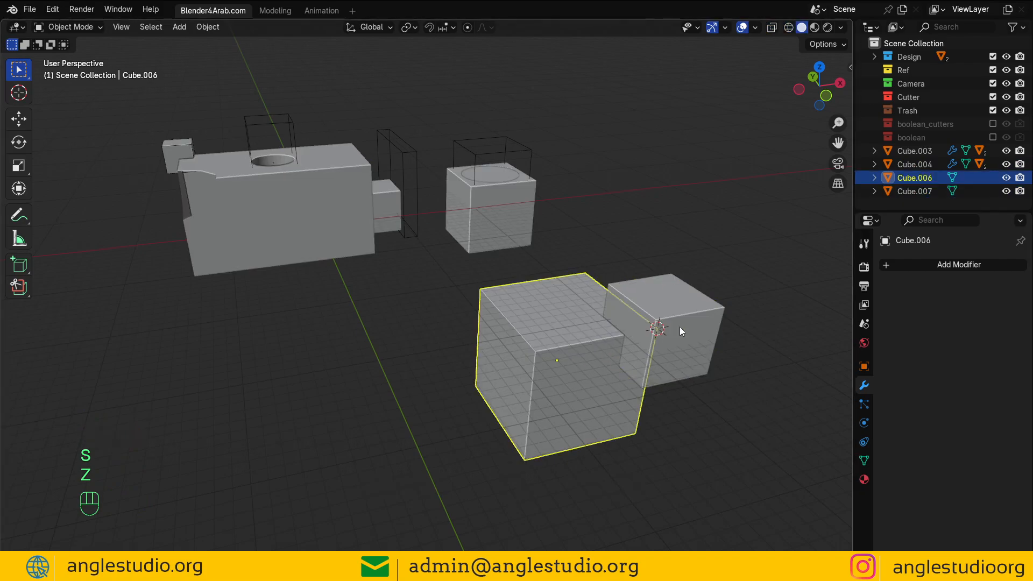
pyautogui.click(979, 265)
pyautogui.moveTo(936, 313)
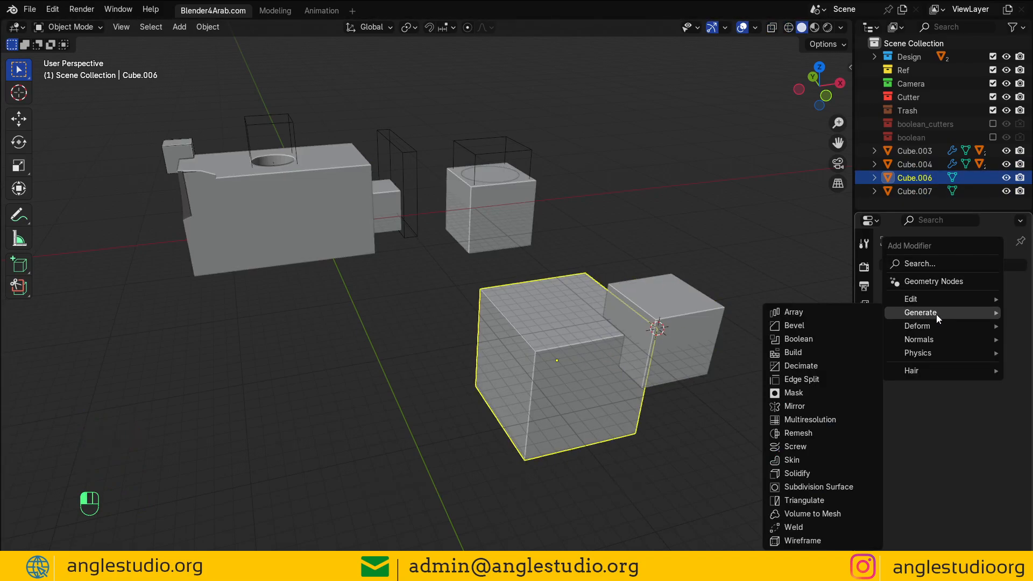
pyautogui.click(824, 338)
pyautogui.click(1003, 336)
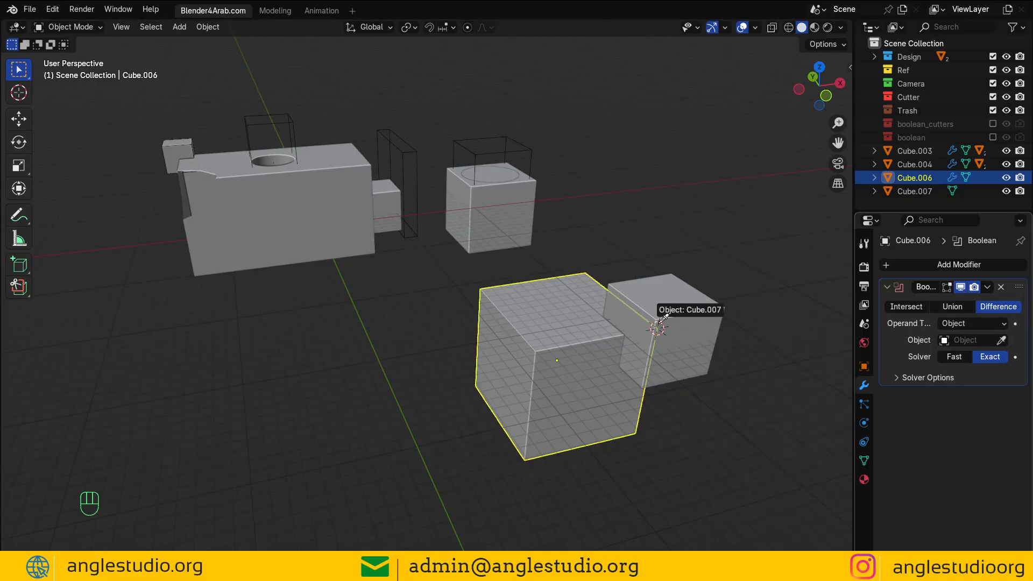
pyautogui.click(698, 336)
# Step: Set the viewport display of the cutter cube Cube.007 to Wire
pyautogui.click(695, 335)
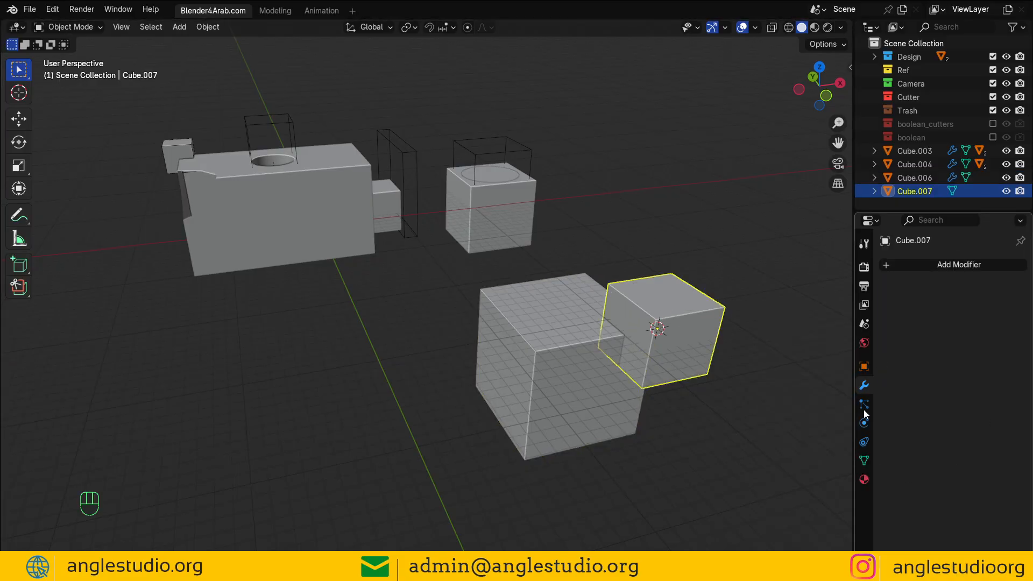
pyautogui.click(864, 366)
pyautogui.scroll(-5, 926, 474)
pyautogui.click(932, 492)
pyautogui.scroll(-5, 926, 492)
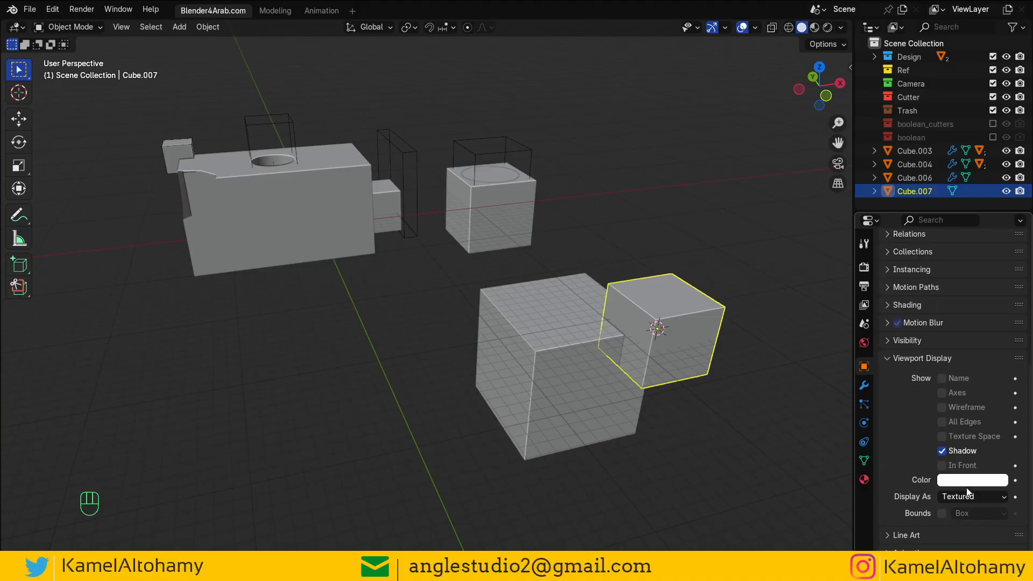
pyautogui.click(971, 497)
pyautogui.click(959, 525)
# Step: Trial-move the large cube alone to check how the cut behaves against the wire cutter, and cancel the move
pyautogui.keyDown('alt'); pyautogui.middleClick(583, 351); pyautogui.keyUp('alt')
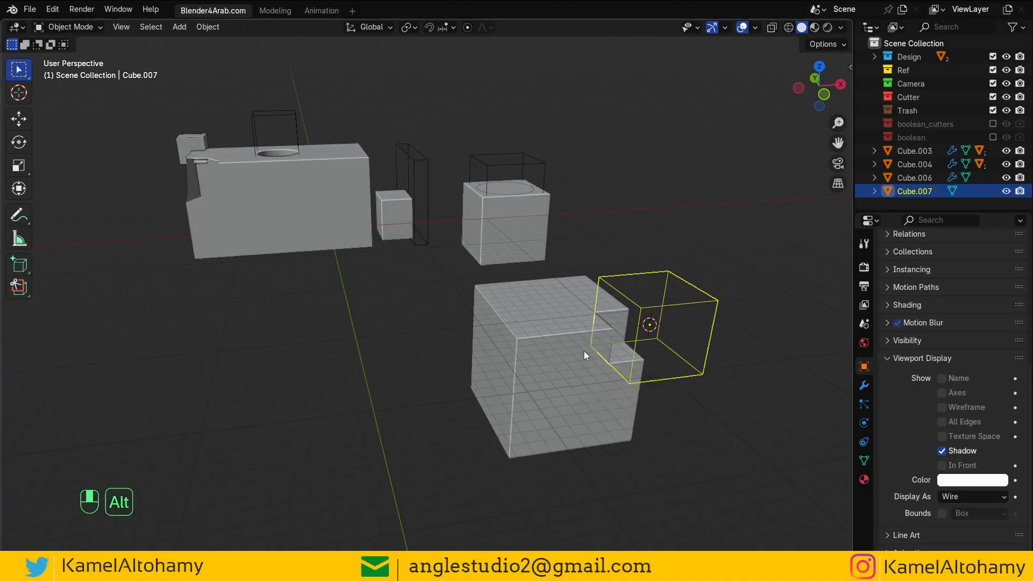
pyautogui.click(565, 342)
pyautogui.press('g')
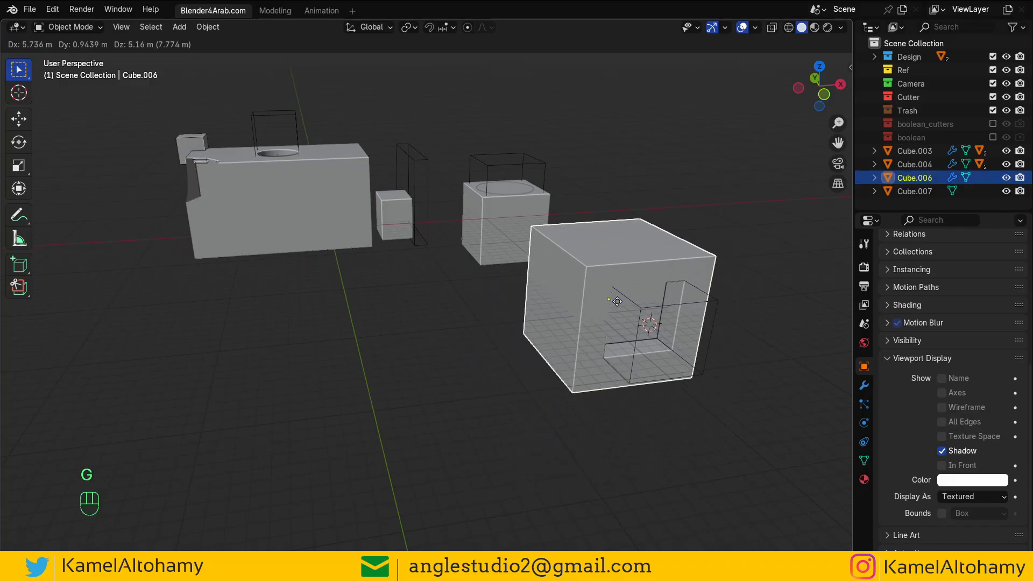
pyautogui.press('Escape')
# Step: Parent the wire cutter cube Cube.007 to the large cube Cube.006
pyautogui.click(681, 307)
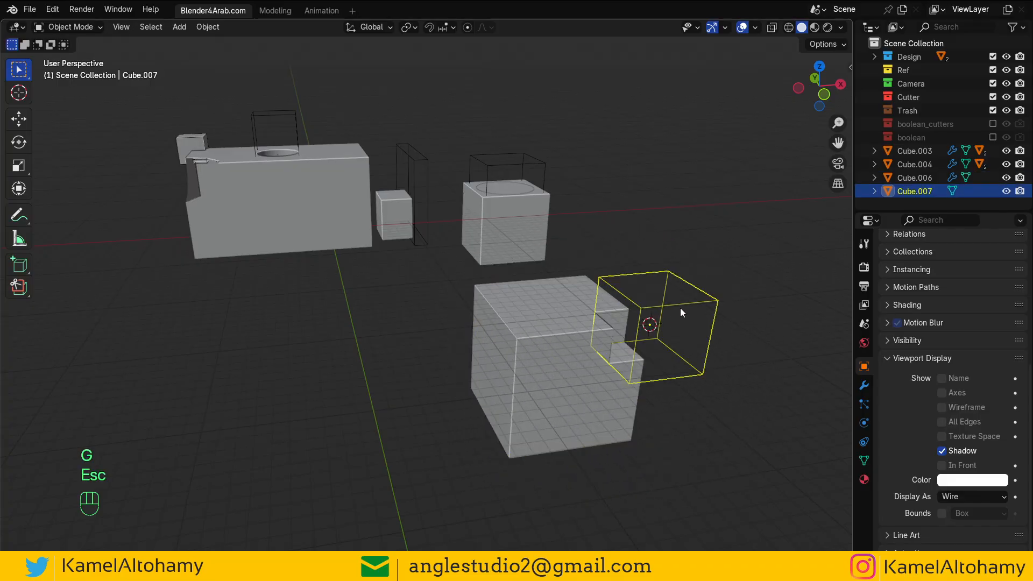
pyautogui.keyDown('shift'); pyautogui.click(570, 331); pyautogui.keyUp('shift')
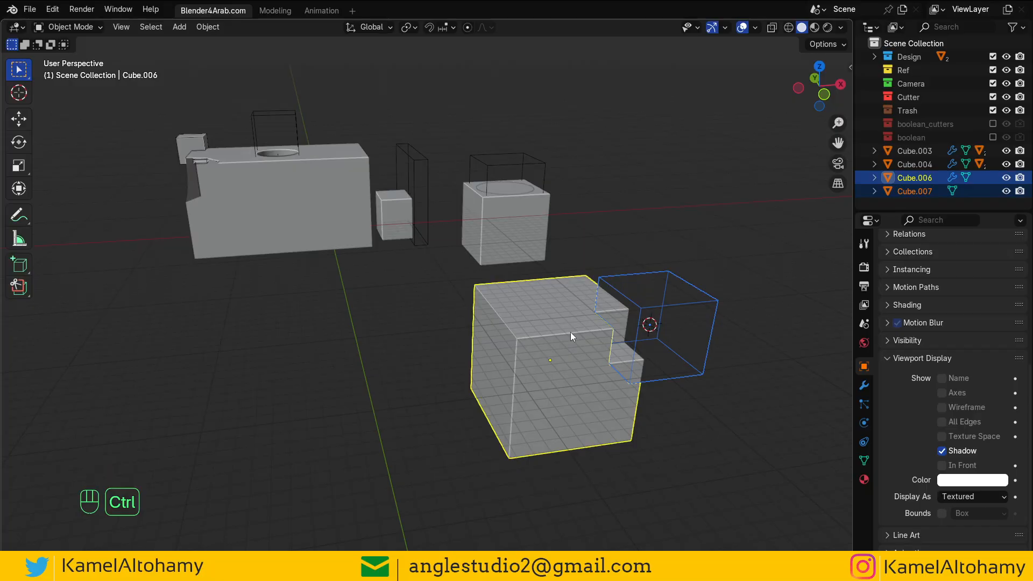
pyautogui.hotkey('ctrl', 'p')
pyautogui.click(570, 331)
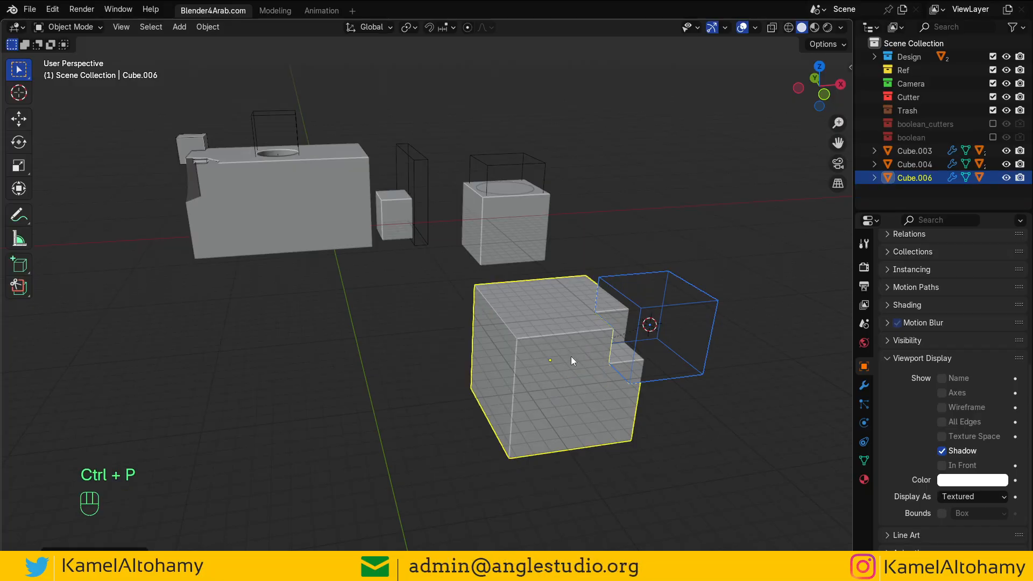
# Step: Trial-move the large cube to check its parented cutter, and cancel the move
pyautogui.click(570, 355)
pyautogui.press('g')
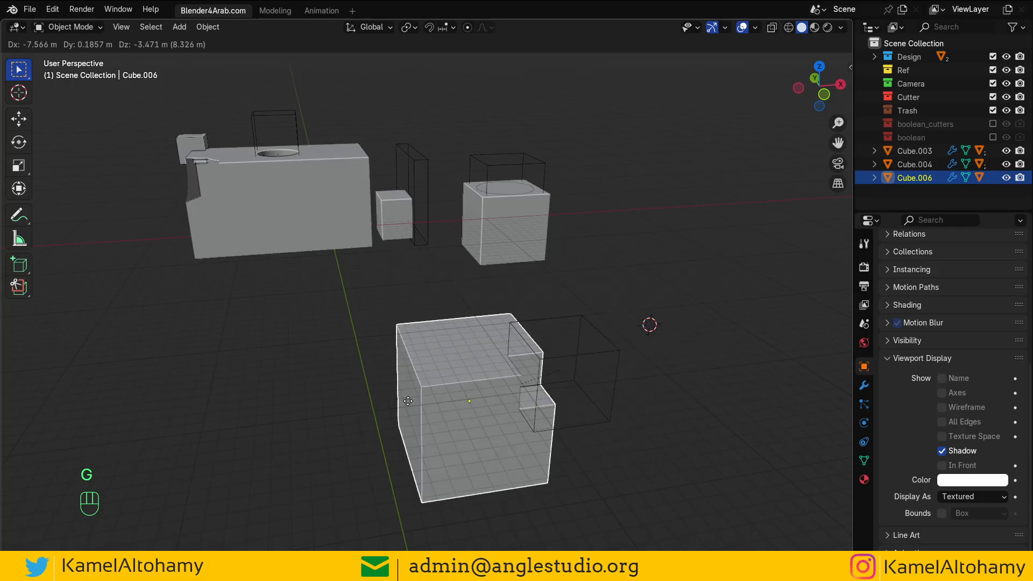
pyautogui.press('Escape')
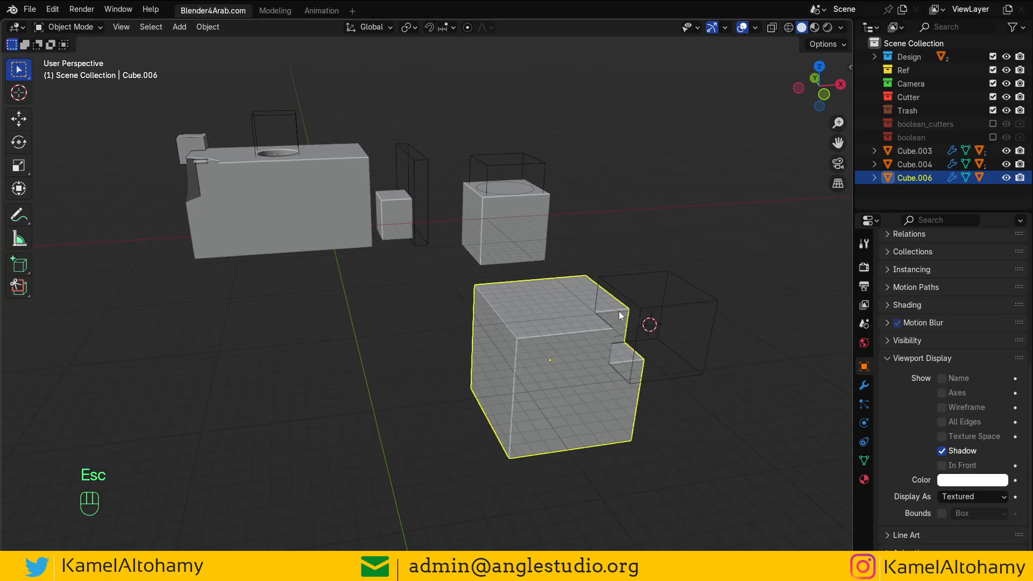